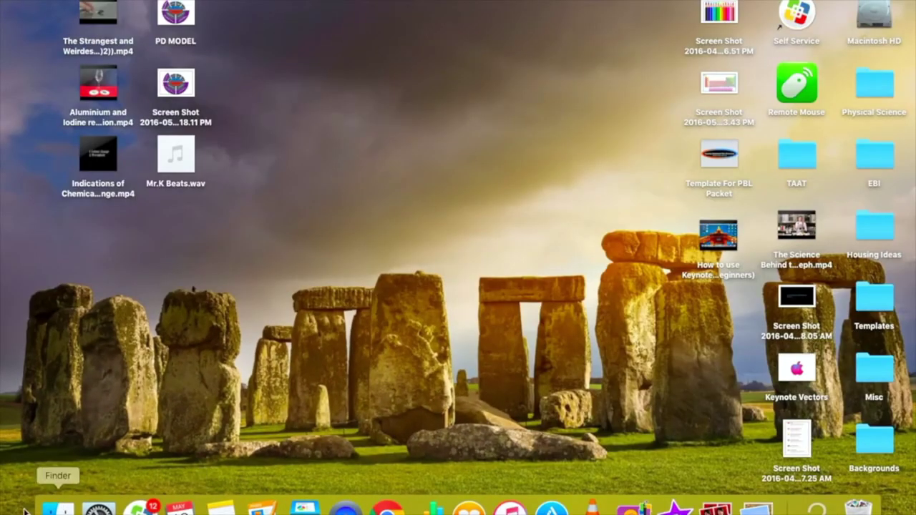
Open the Applications folder in Finder and locate iMovie.
click(57, 509)
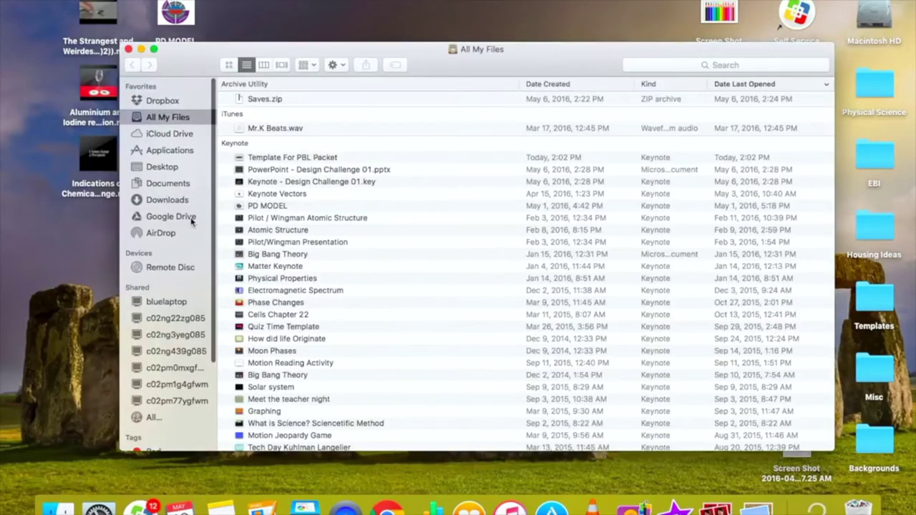
click(163, 149)
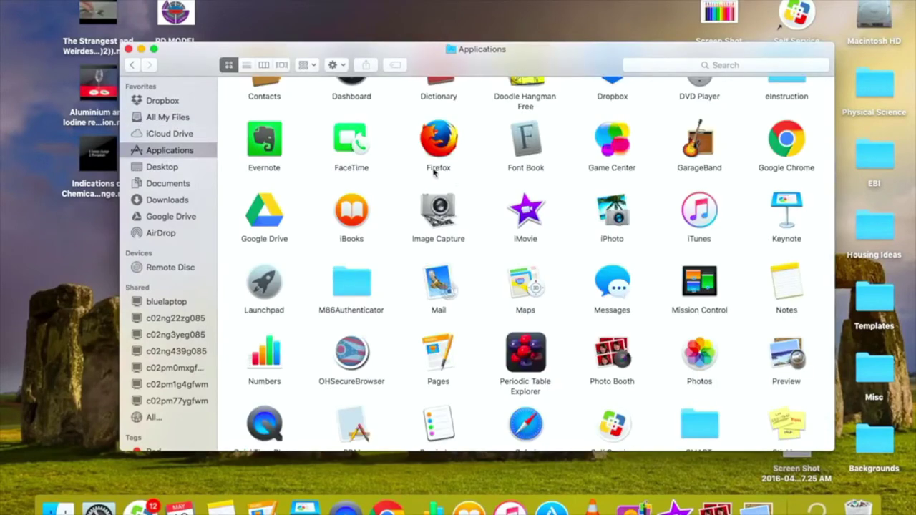
click(534, 215)
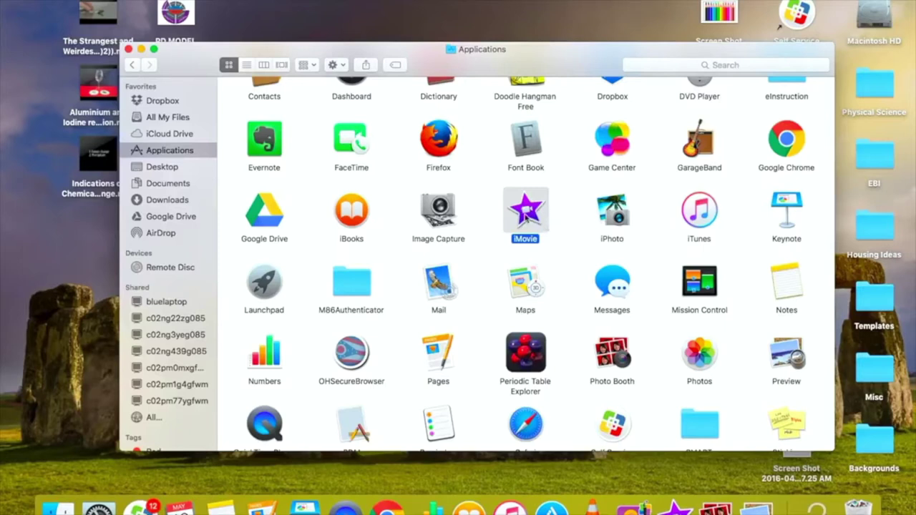
click(508, 158)
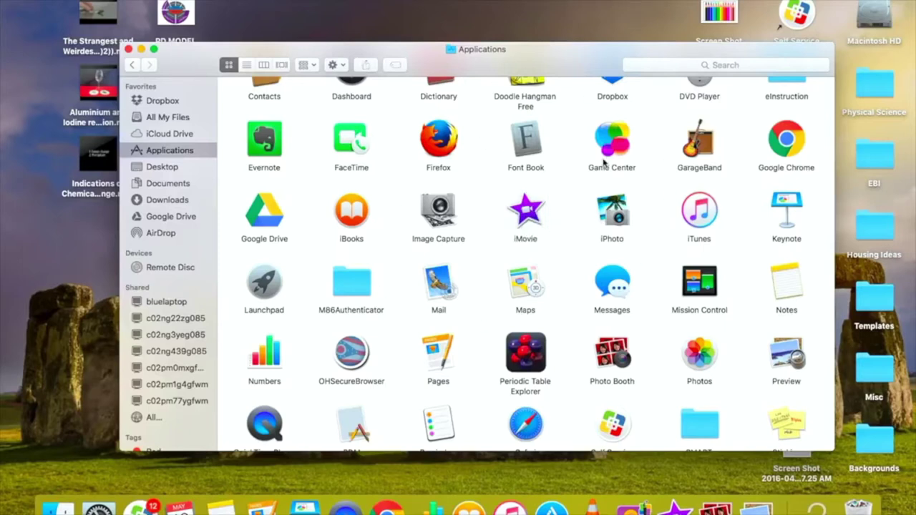
Search this Mac for "Imovie", launch the iMovie app and close the Finder window.
click(693, 64)
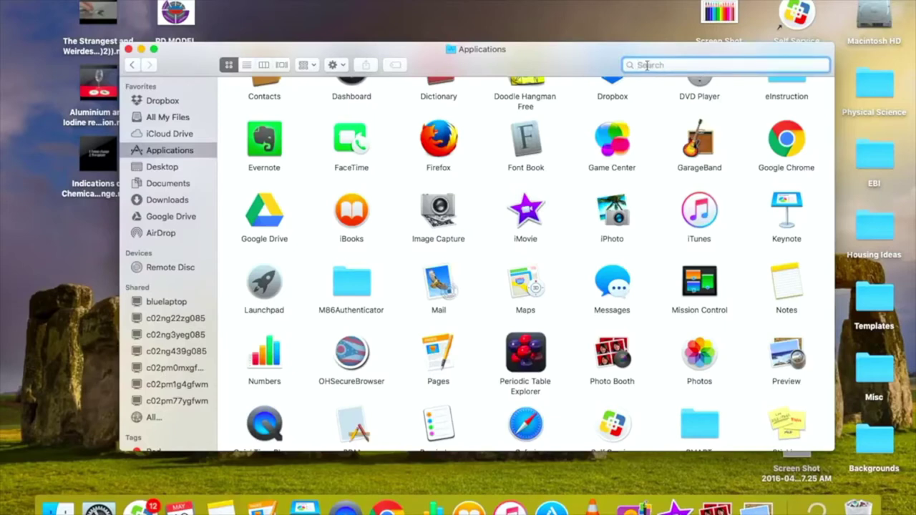
text(i)
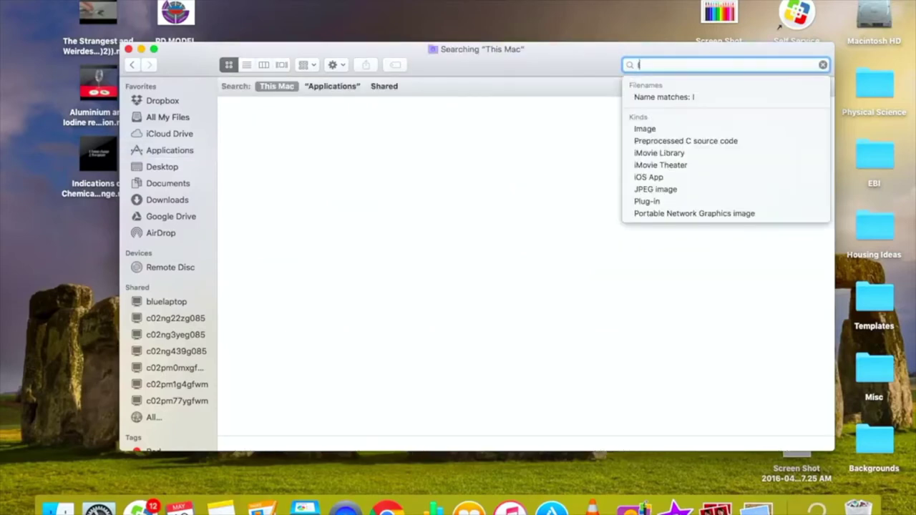
text(movie)
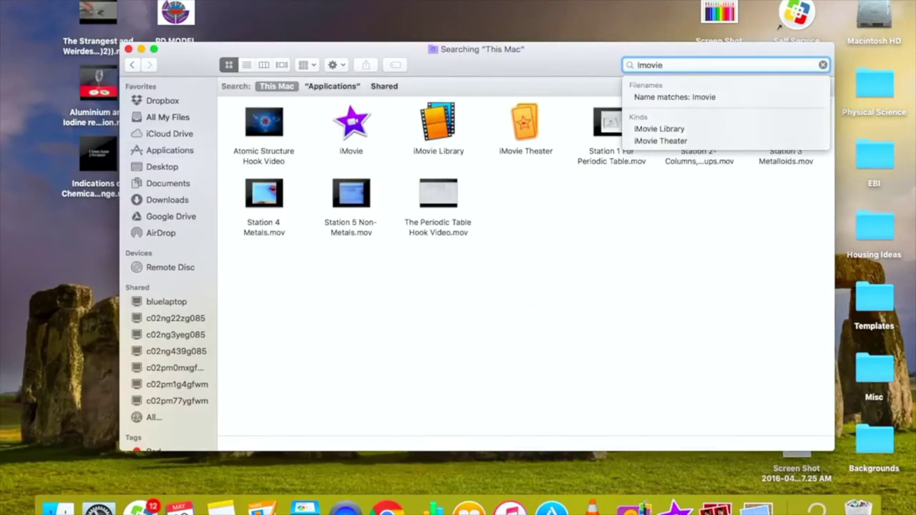
key(Return)
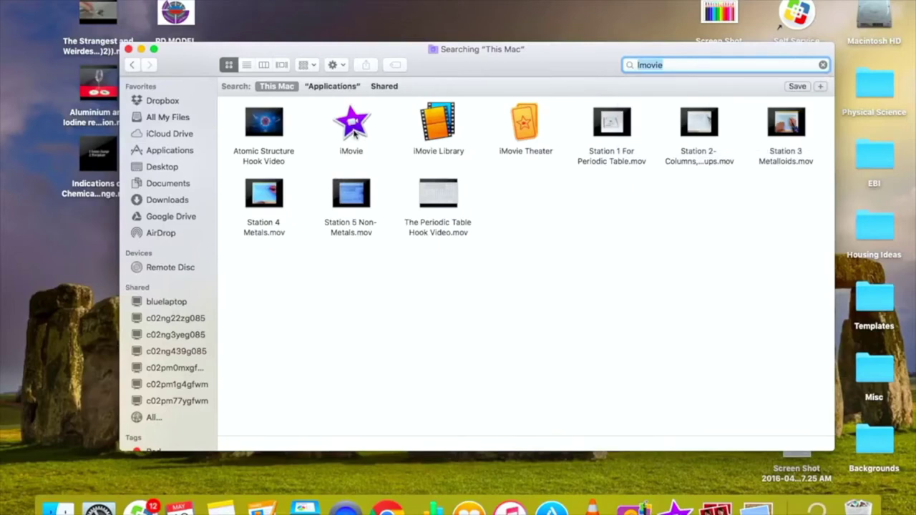
double_click(353, 127)
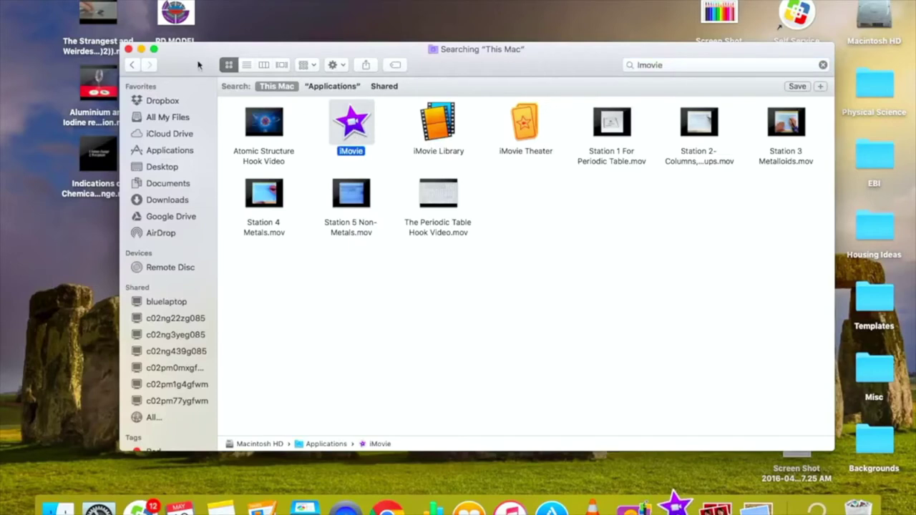
click(128, 48)
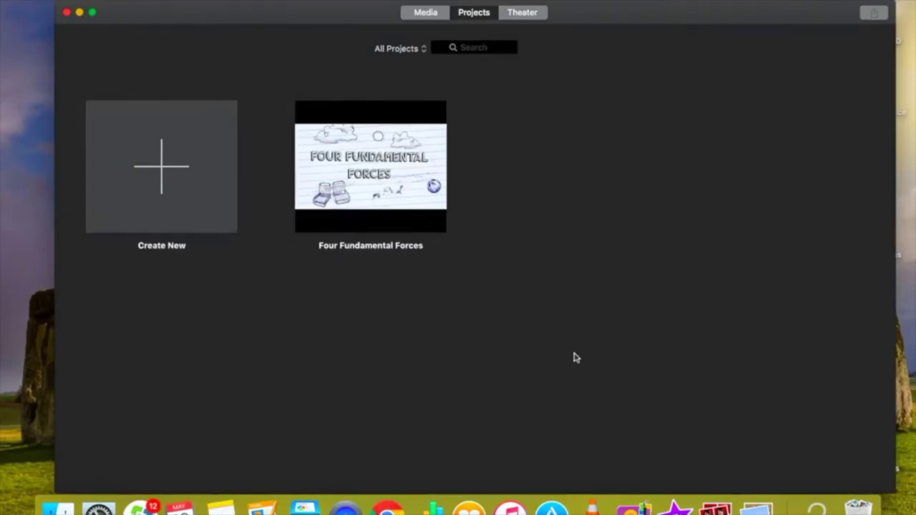
Create a new Movie project.
click(166, 172)
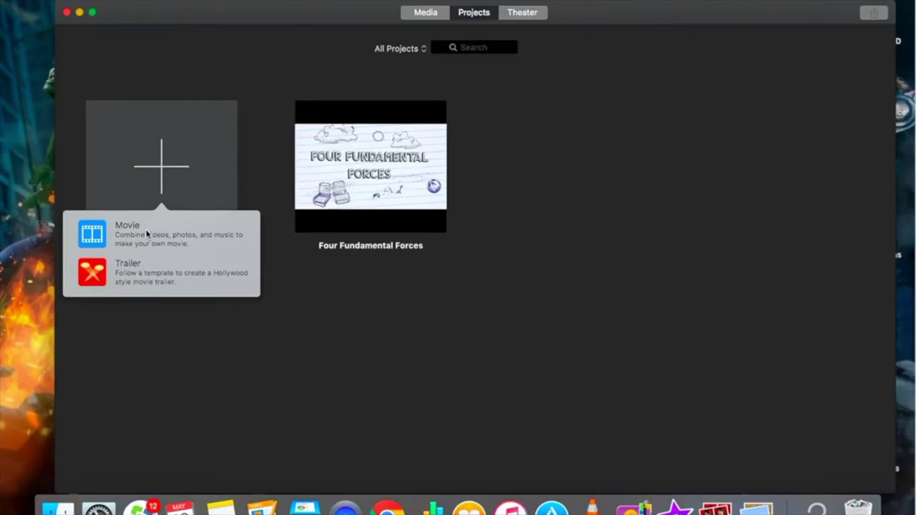
click(97, 235)
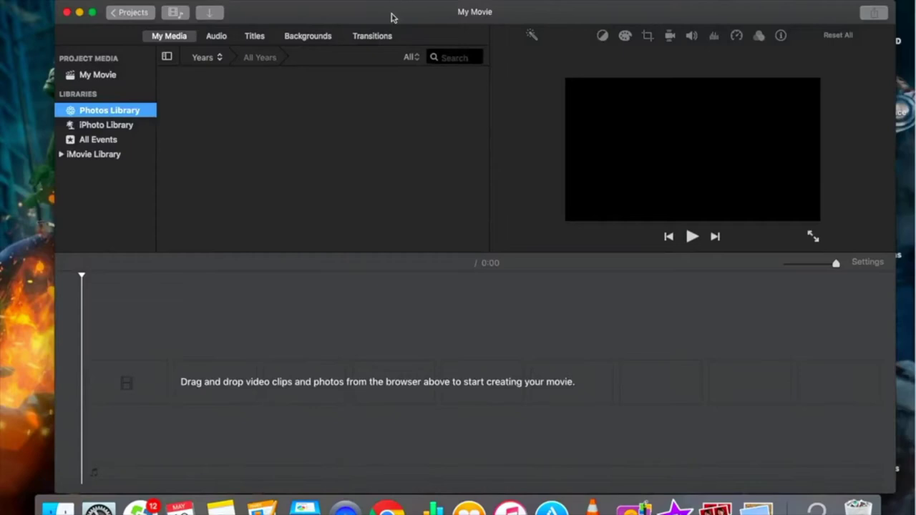
Add the "How to use Keynote" video from the desktop to the timeline, moving the project window aside to reach it and back.
drag(393, 13, 340, 3)
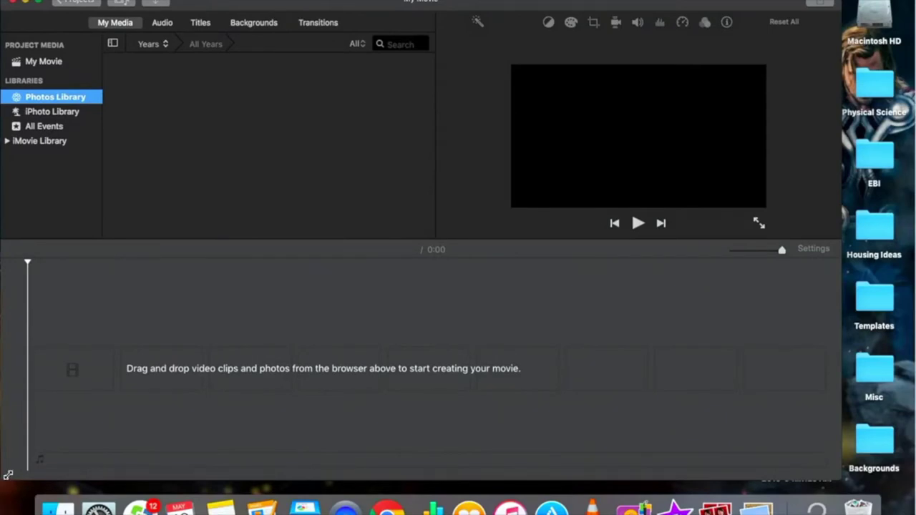
drag(6, 479, 3, 499)
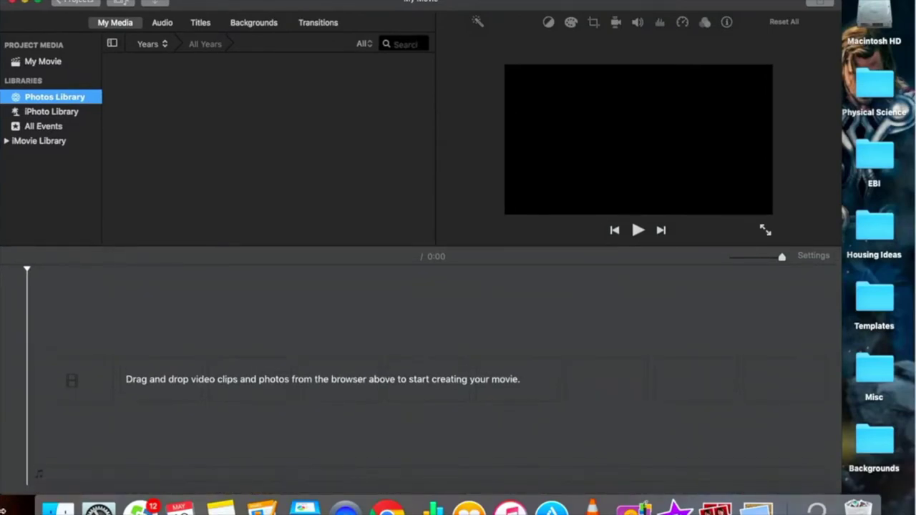
drag(842, 208, 815, 208)
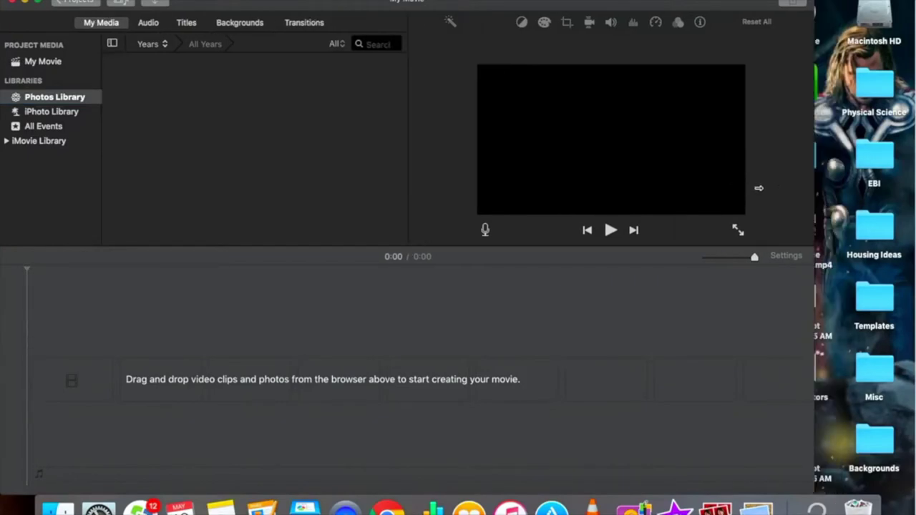
drag(728, 6, 597, 3)
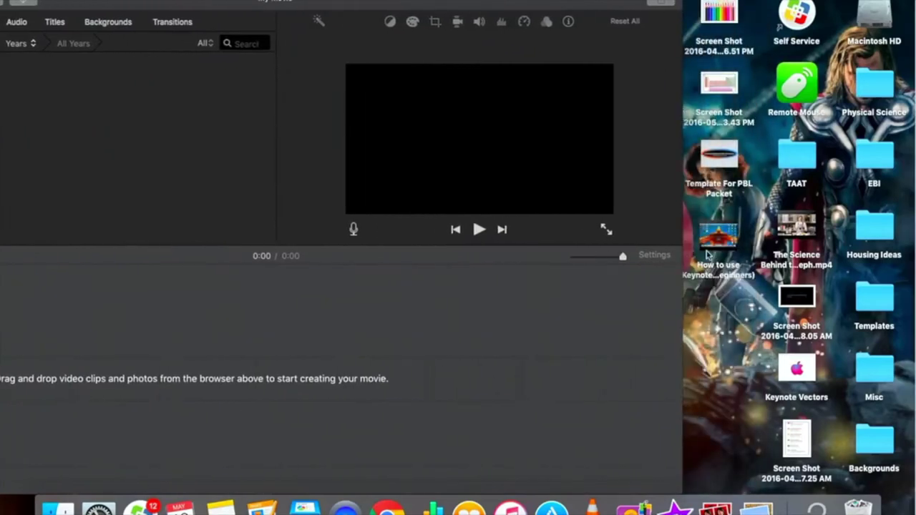
mouse_move(739, 254)
drag(736, 252, 290, 354)
drag(358, 4, 527, 4)
drag(802, 2, 806, 2)
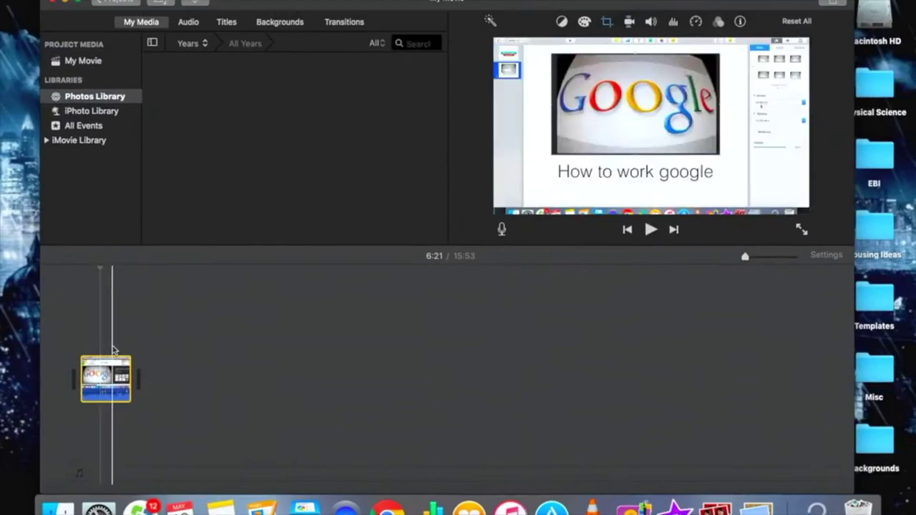
Return the playhead to the start of the clip, auto-enhance the clip and check its color balance options.
click(61, 266)
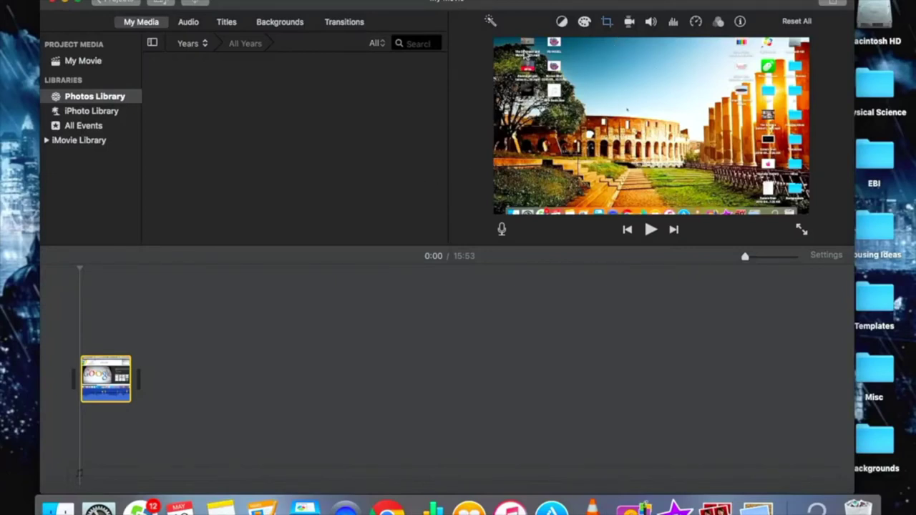
click(490, 22)
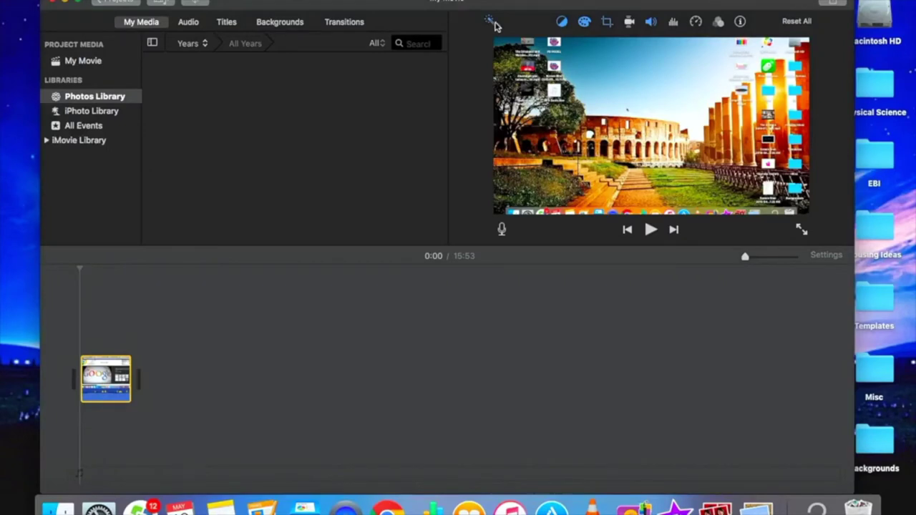
click(563, 22)
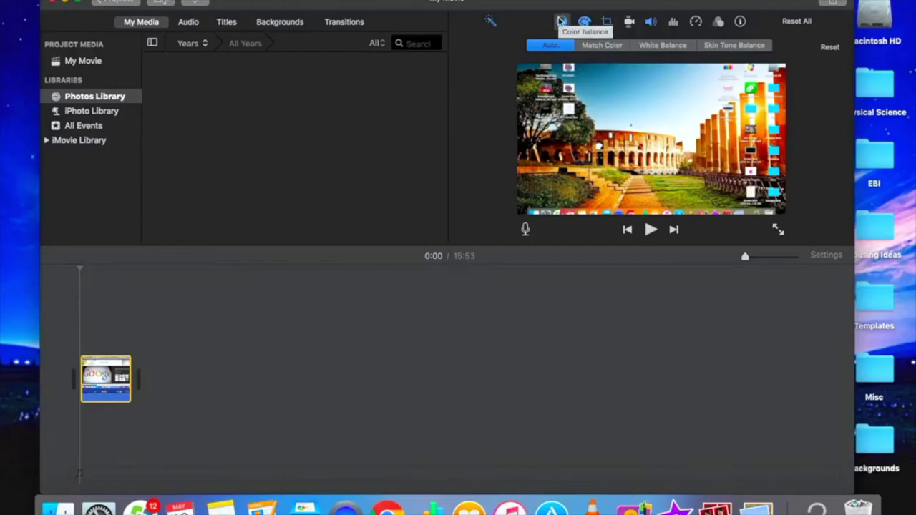
click(562, 21)
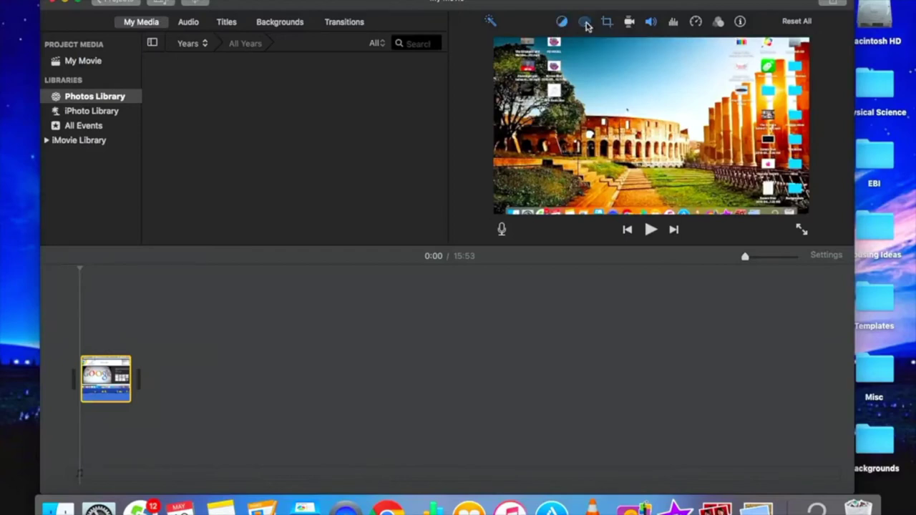
Try the clip's saturation at its minimum and maximum in color correction, and return it to the middle.
click(585, 22)
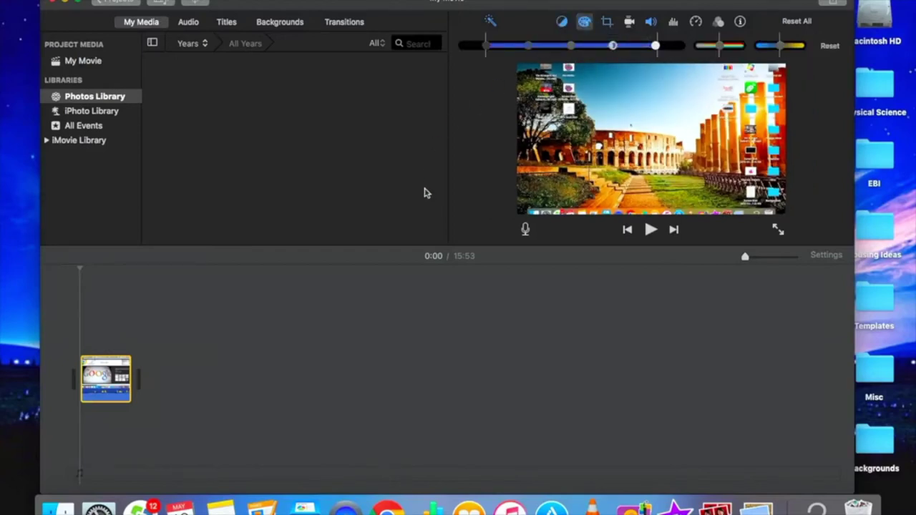
mouse_move(615, 48)
mouse_down()
mouse_move(577, 54)
mouse_move(654, 45)
mouse_move(614, 48)
mouse_up()
drag(722, 47, 678, 54)
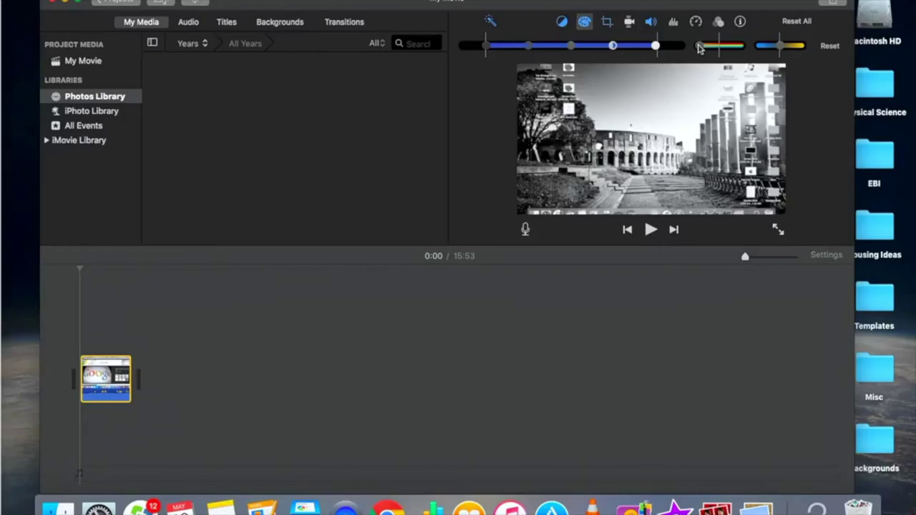
drag(700, 47, 754, 56)
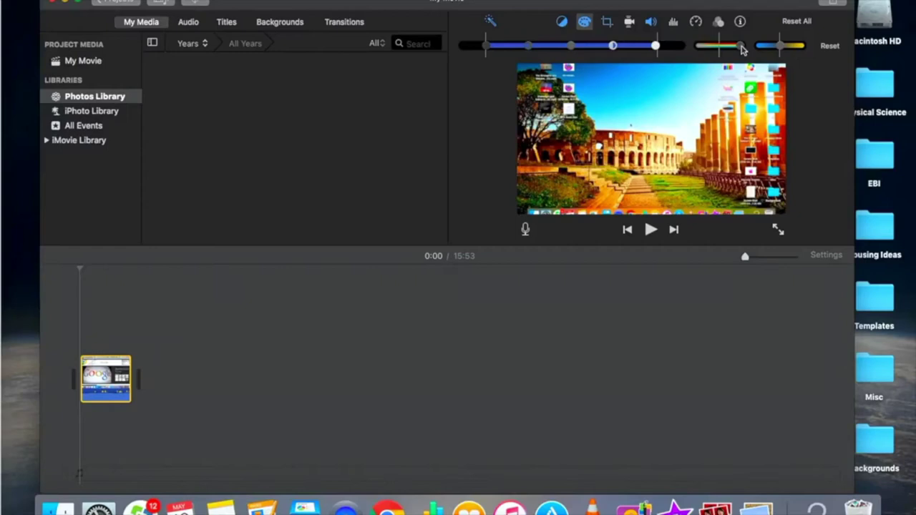
drag(742, 49, 722, 49)
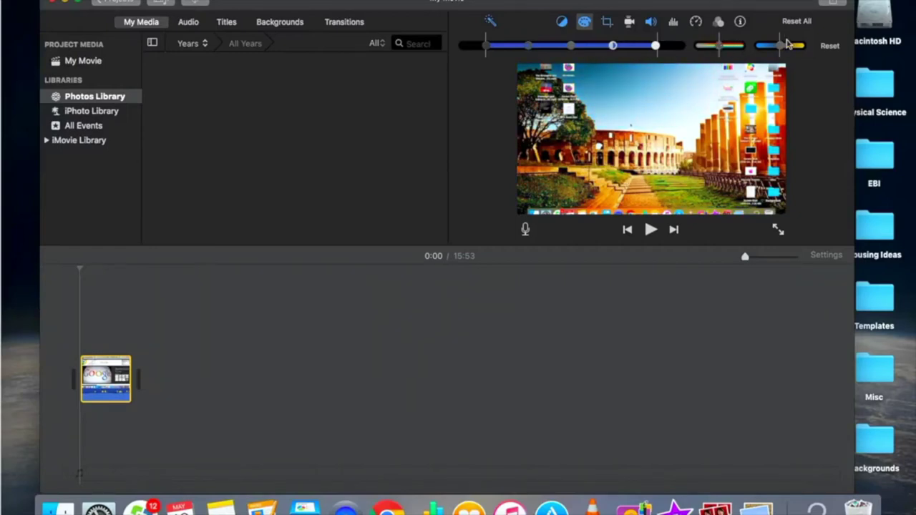
mouse_move(780, 47)
mouse_down()
mouse_move(759, 51)
mouse_move(820, 49)
mouse_move(746, 45)
mouse_move(811, 48)
mouse_move(748, 49)
mouse_move(800, 43)
mouse_move(780, 46)
mouse_up()
Set the clip's cropping style to Fit.
click(607, 22)
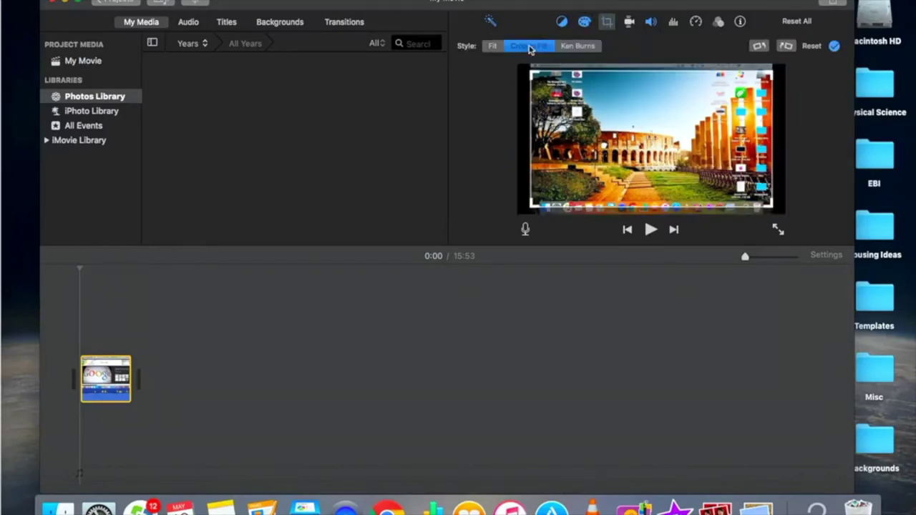
click(495, 48)
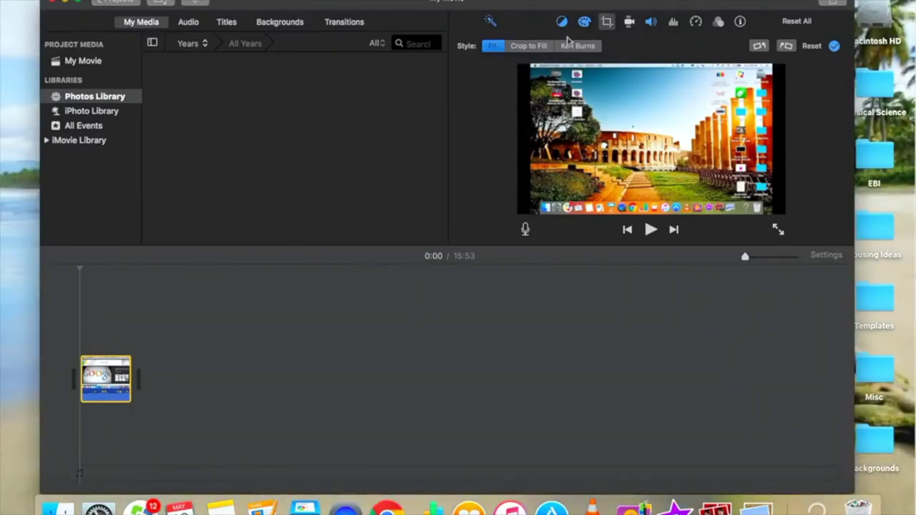
Try a Crop to Fill frame tightened around the Colosseum in the picture's center, and return the style to Fit.
click(528, 46)
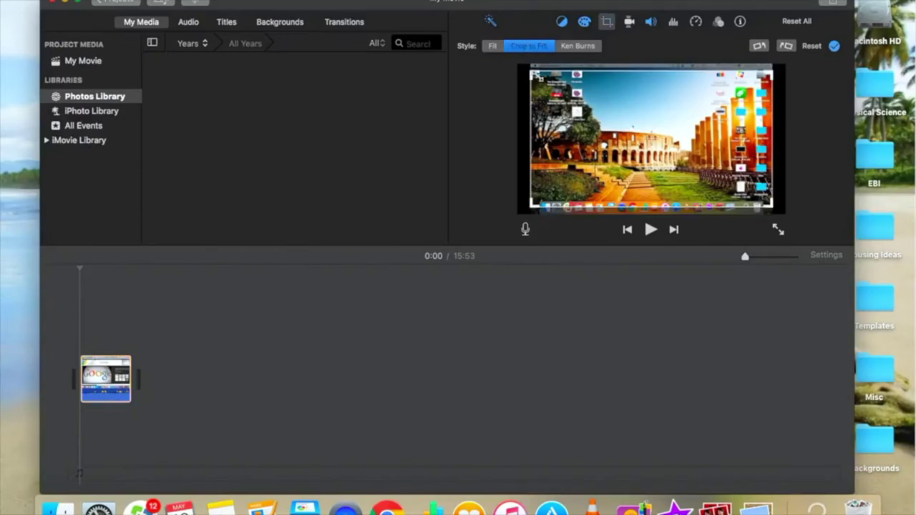
drag(577, 100, 664, 150)
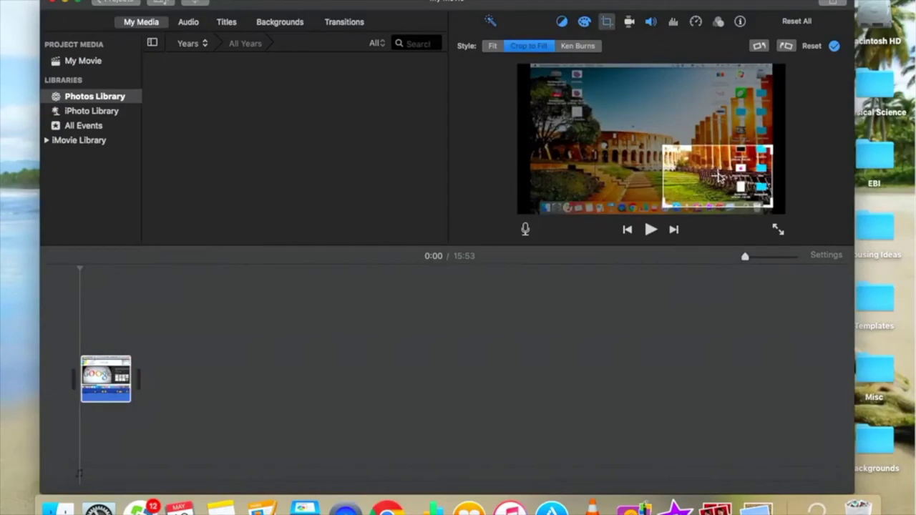
drag(718, 177, 654, 142)
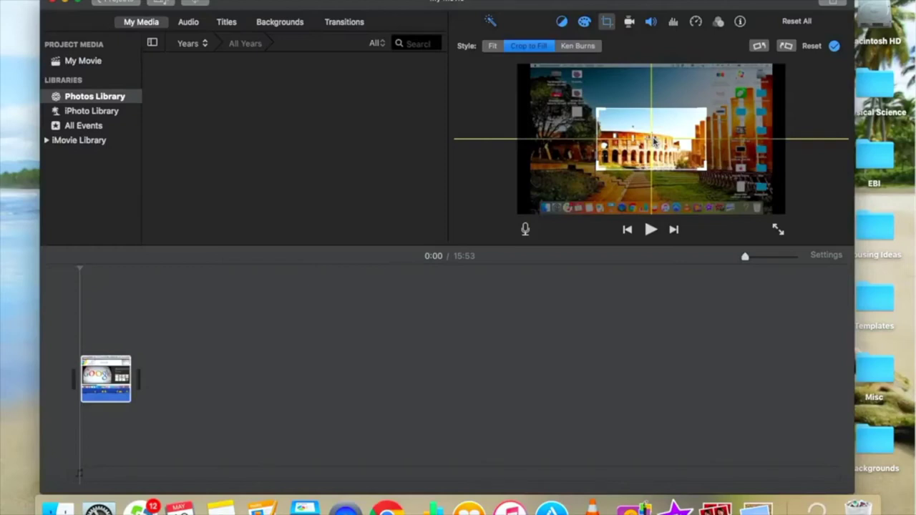
mouse_move(654, 142)
mouse_down()
mouse_move(569, 136)
mouse_move(652, 143)
mouse_up()
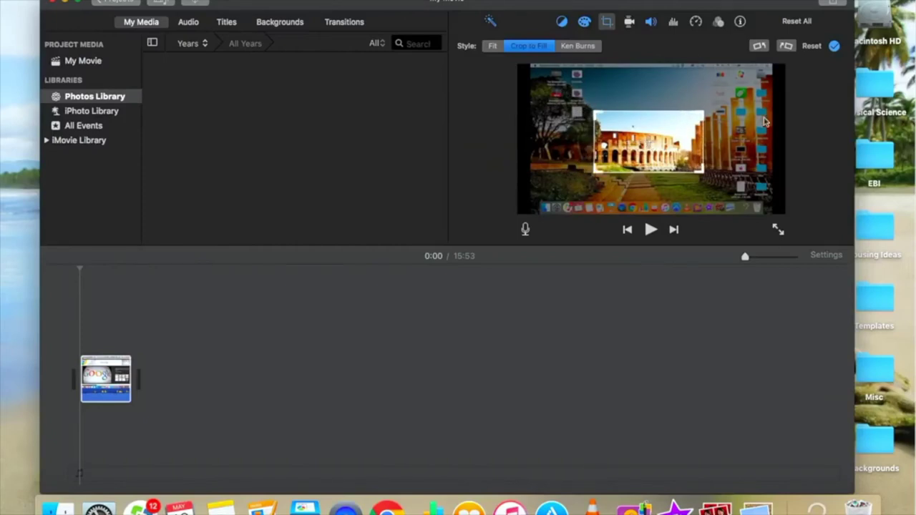
click(493, 47)
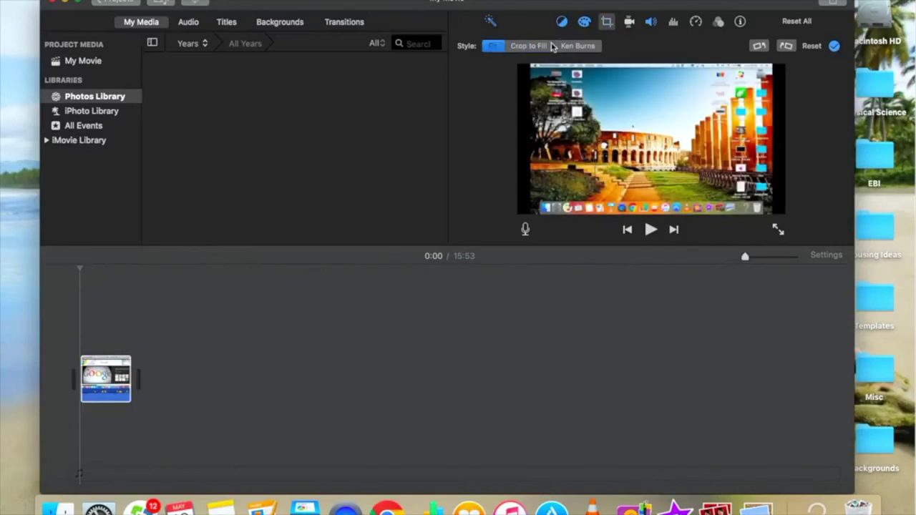
Try the Ken Burns style with a slightly enlarged start frame, and switch the clip back to Fit.
click(577, 46)
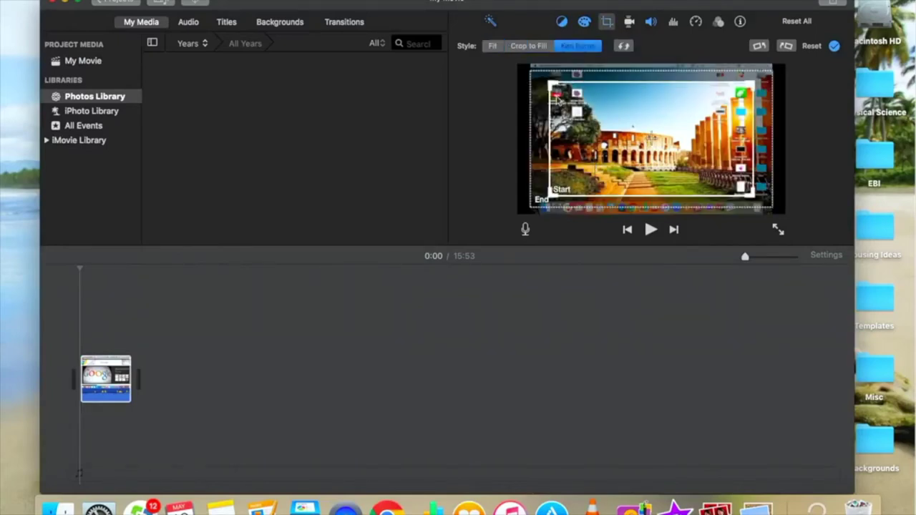
drag(550, 193, 541, 199)
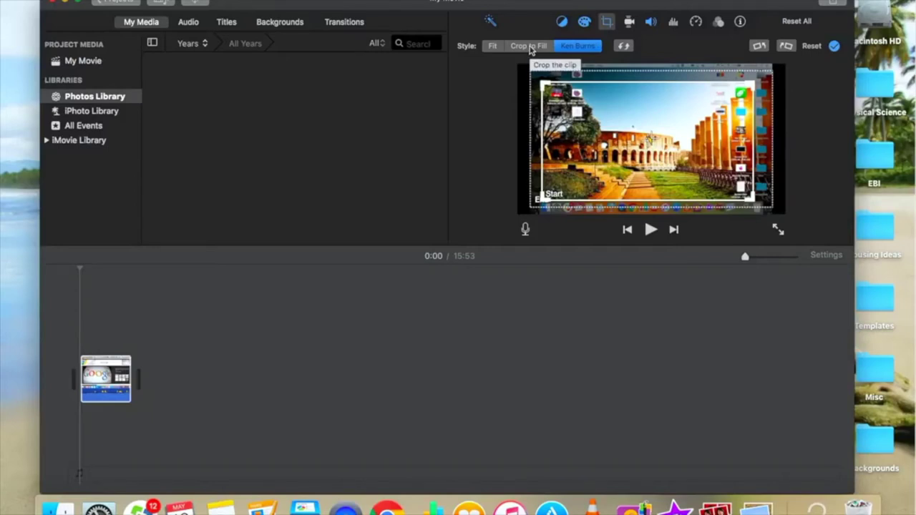
click(492, 47)
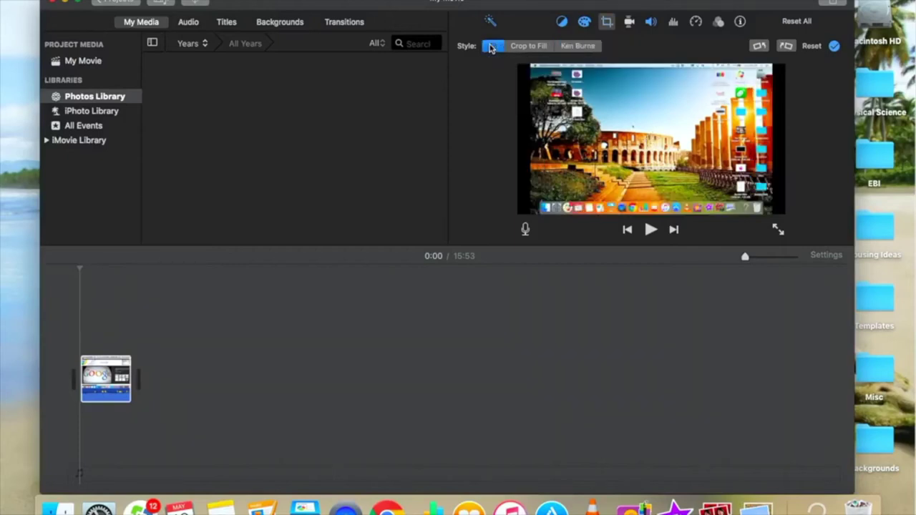
Turn on shaky-video stabilization for the clip, and switch its automatic enhancement off and back on.
click(630, 24)
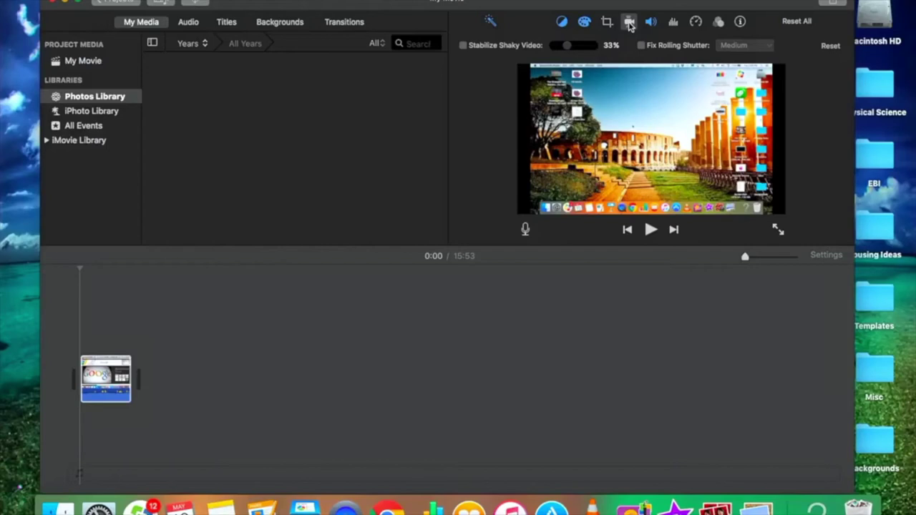
click(463, 45)
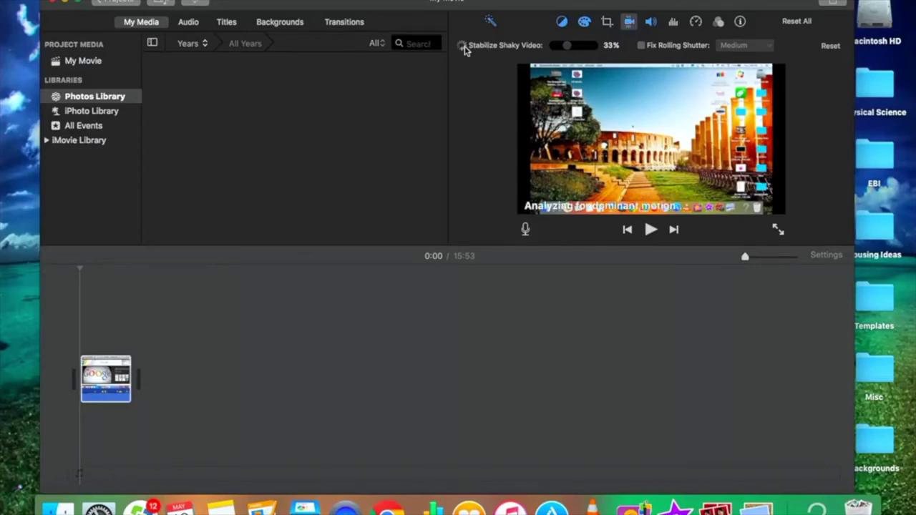
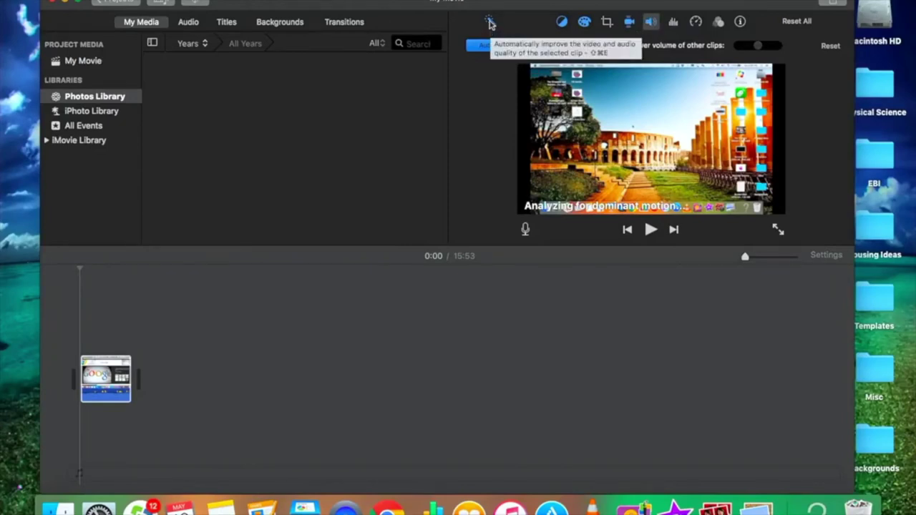
click(493, 23)
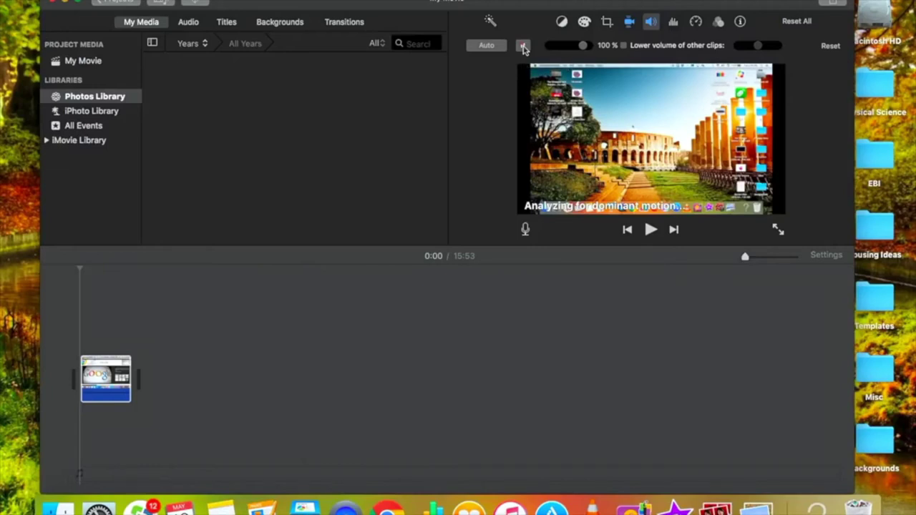
click(490, 22)
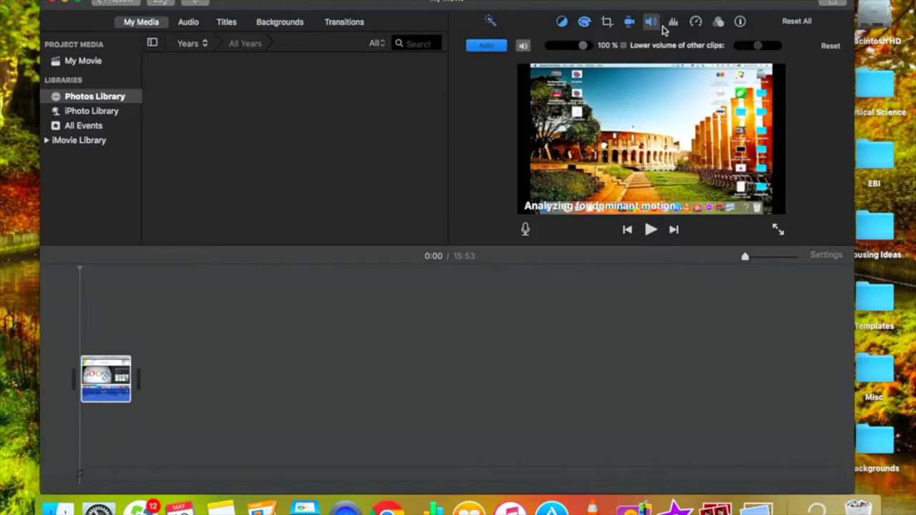
Play the beginning of the clip with the Flat equalizer to hear its original sound.
click(673, 23)
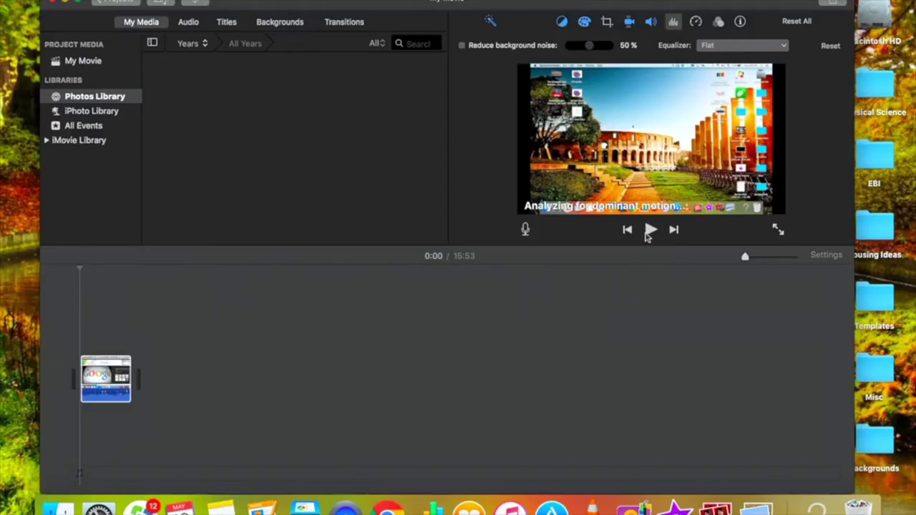
click(650, 230)
key(XF86AudioRaiseVolume)
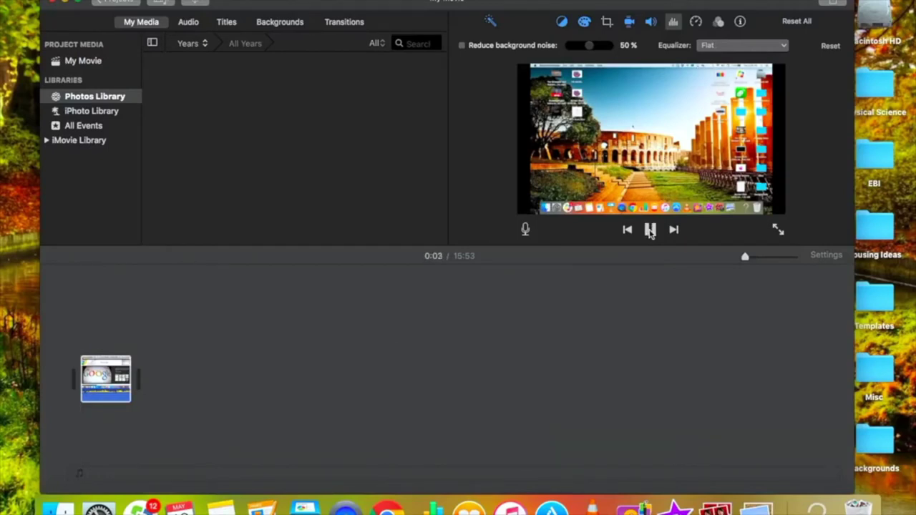
click(651, 229)
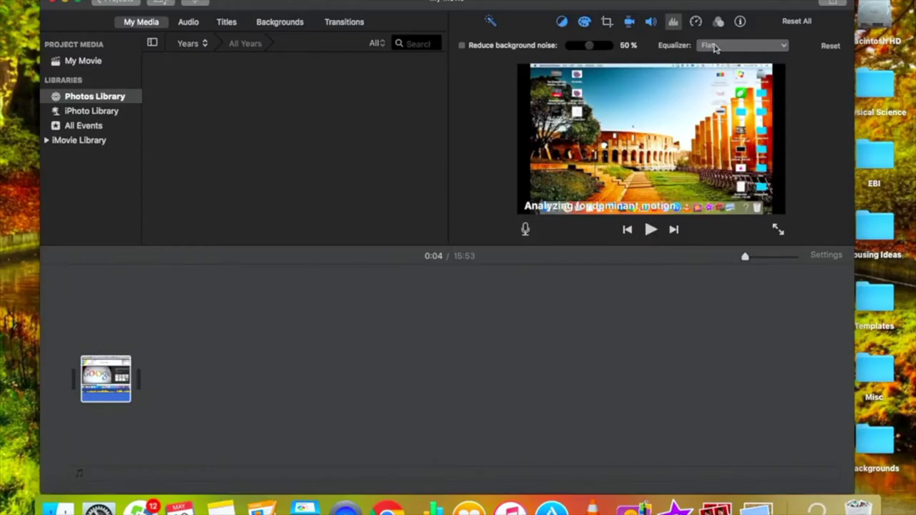
Set the clip's equalizer to Voice Enhance and play a few seconds to hear the effect.
click(714, 46)
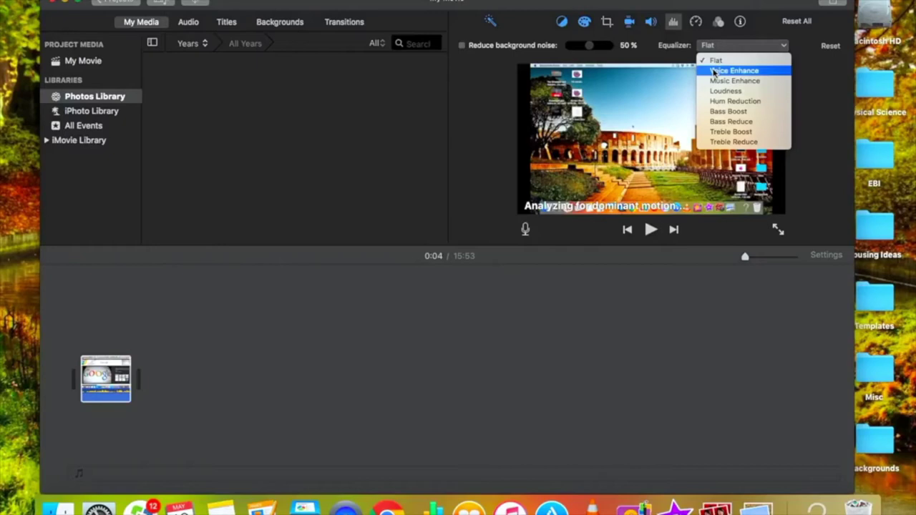
click(714, 71)
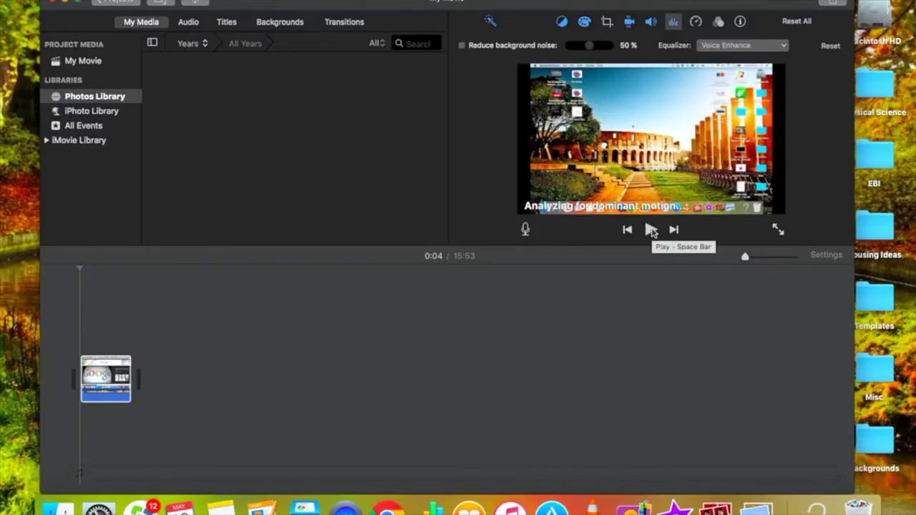
click(652, 229)
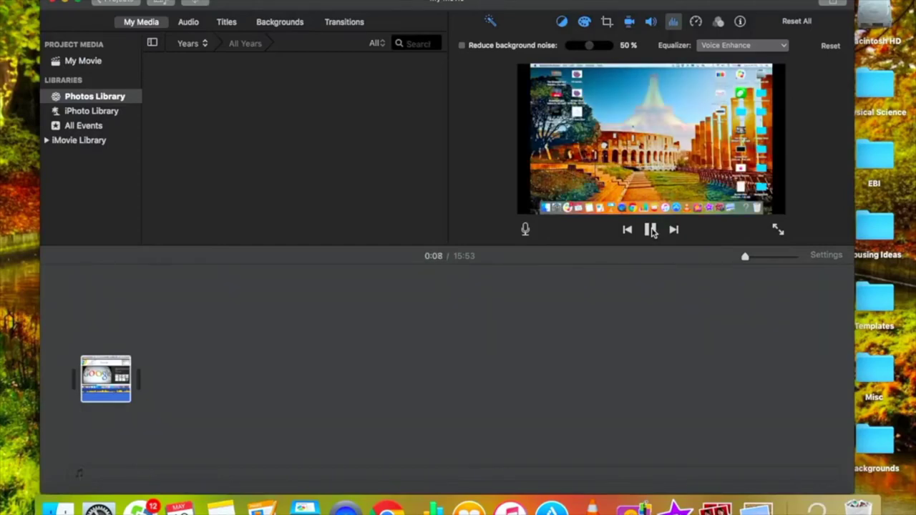
click(651, 231)
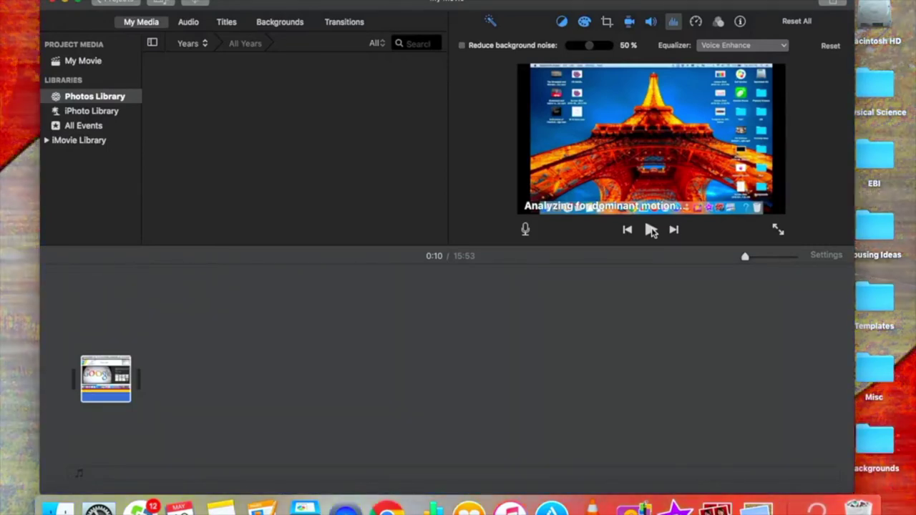
Enable background noise reduction at 100% for the clip and listen to it again from the start.
click(461, 46)
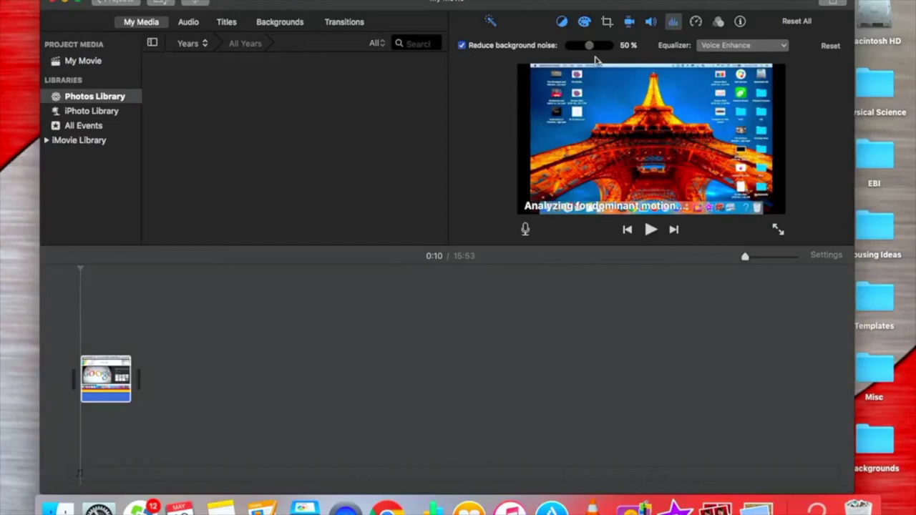
drag(590, 45, 646, 57)
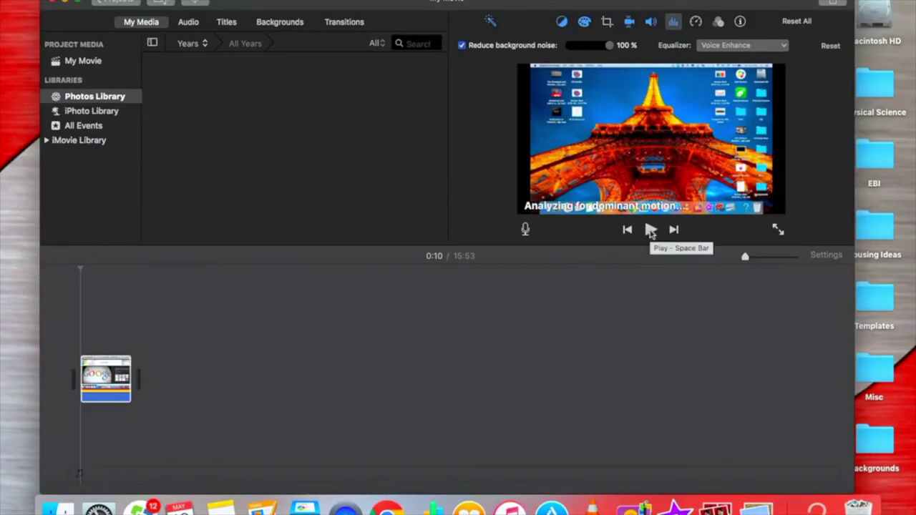
click(63, 272)
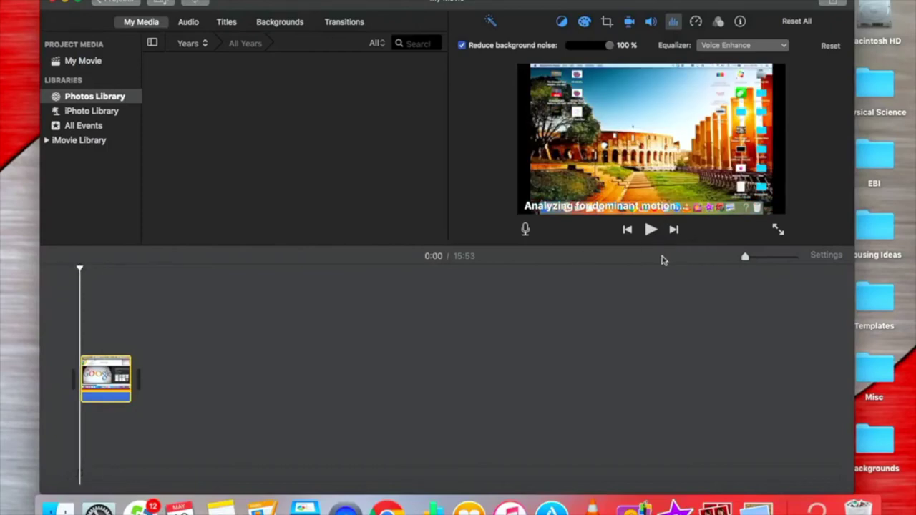
click(652, 229)
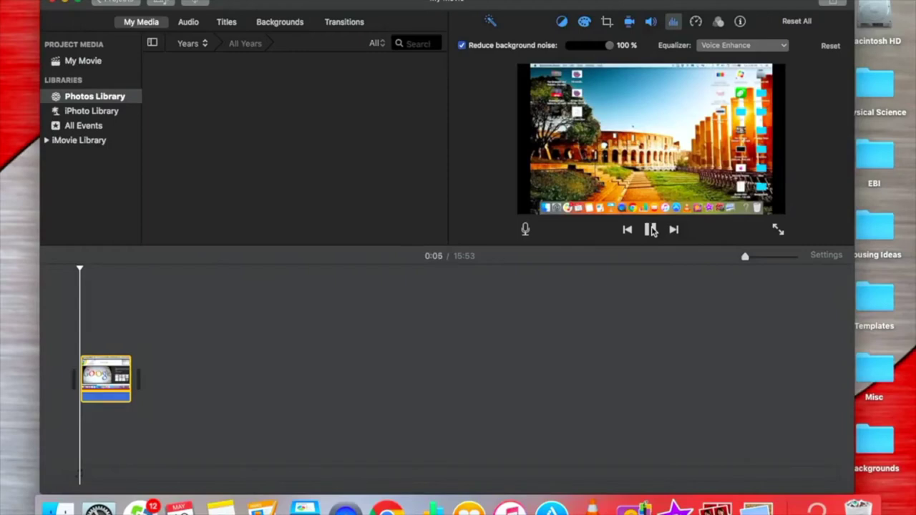
click(651, 229)
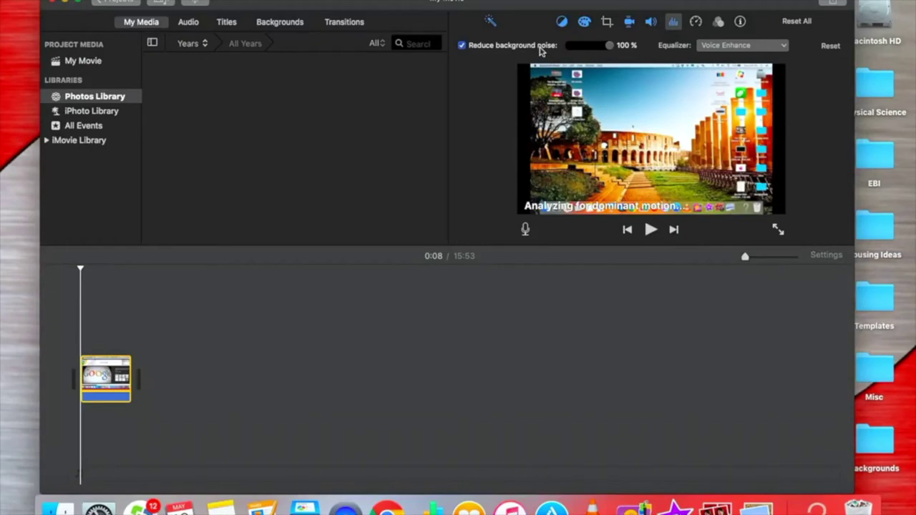
Split the timeline clip at the playhead, 8 seconds in.
click(696, 22)
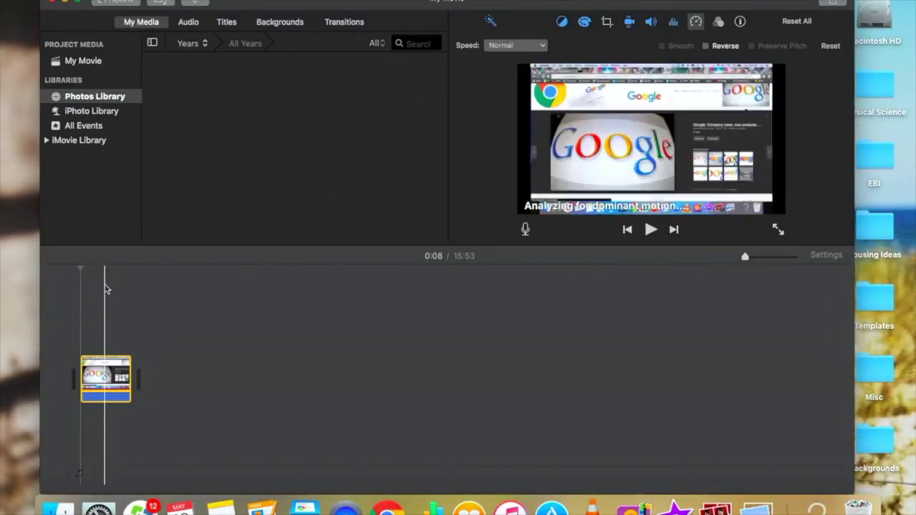
right_click(104, 372)
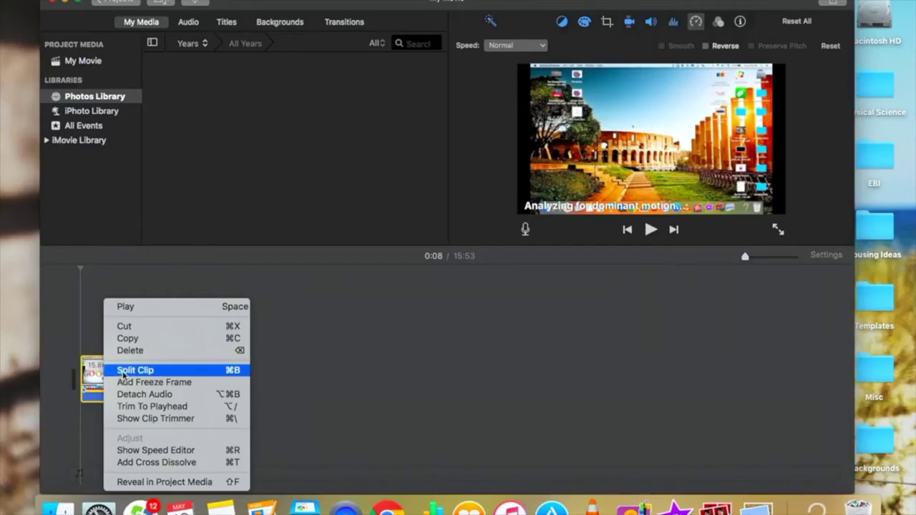
click(134, 370)
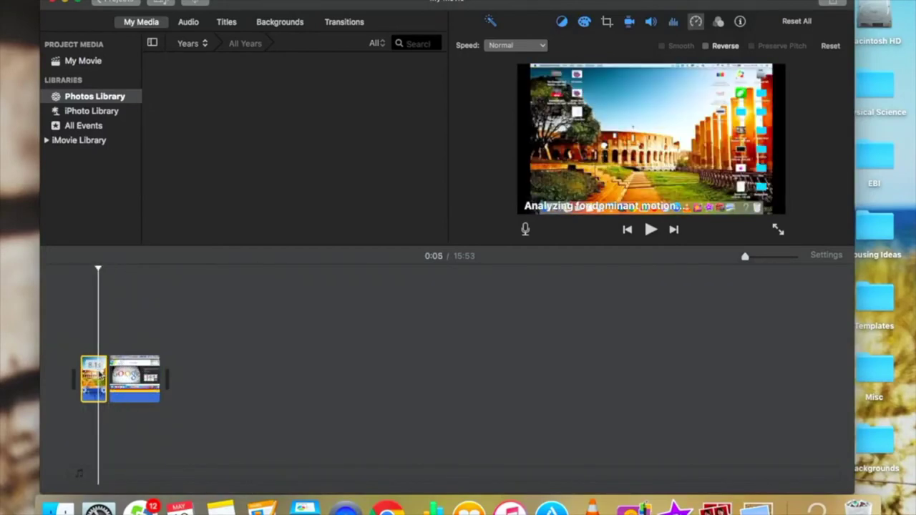
Select the two split parts in turn, play the movie across the cut, and return the playhead to the start.
click(127, 372)
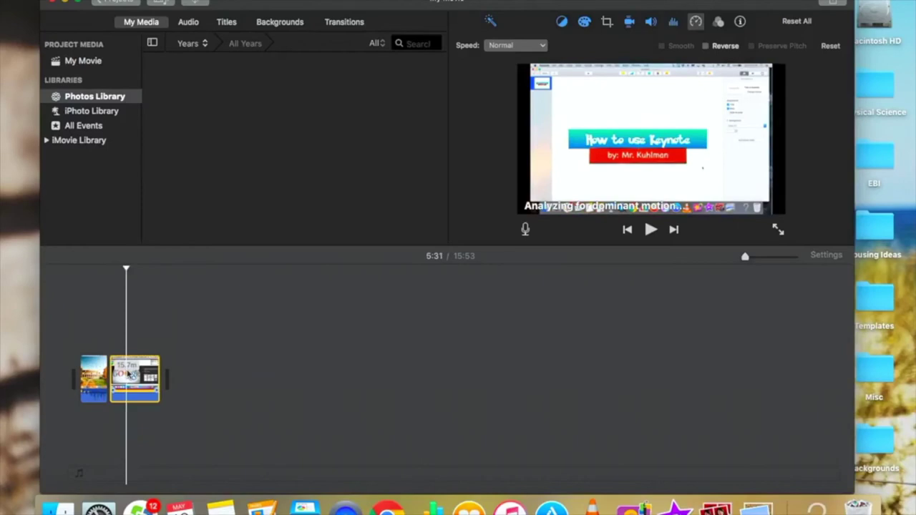
click(86, 380)
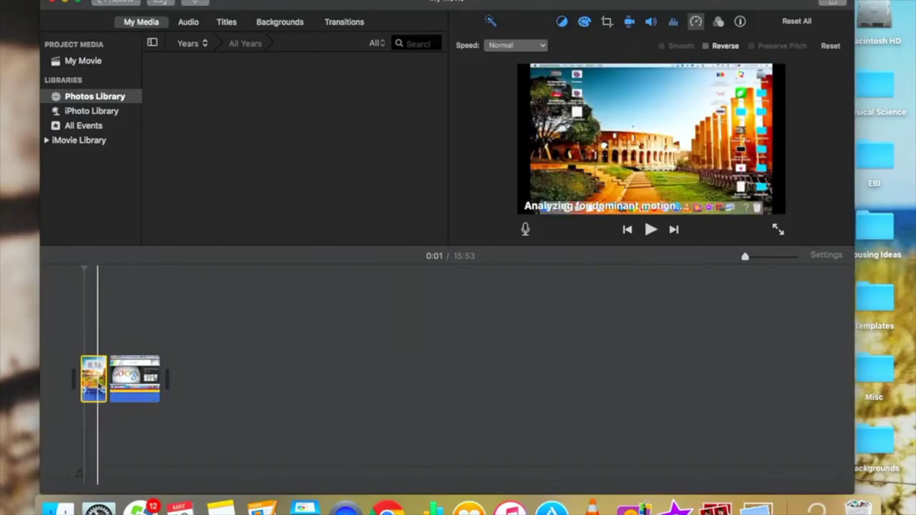
click(89, 379)
click(651, 229)
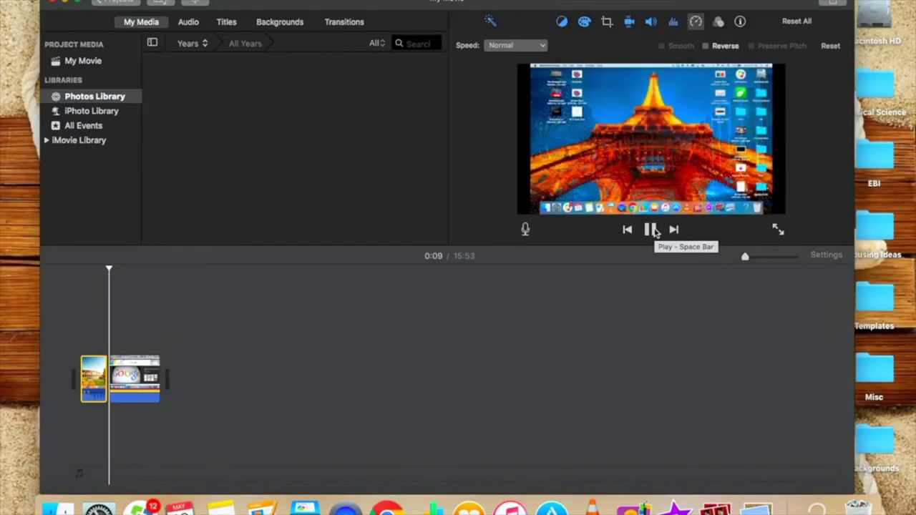
click(652, 230)
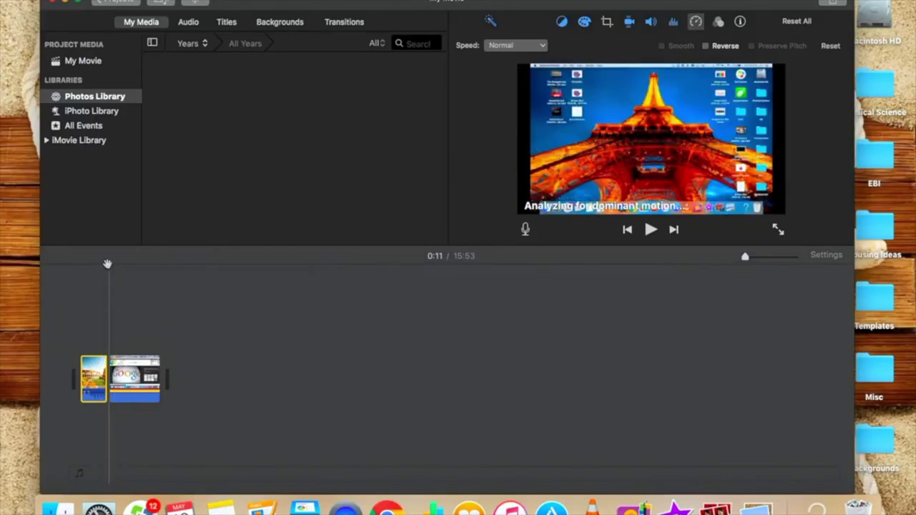
click(75, 273)
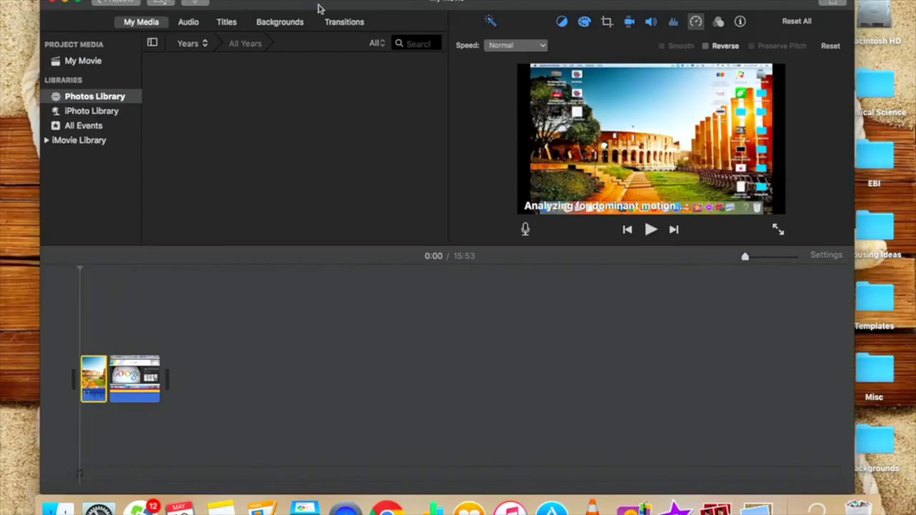
Add a Circle Open transition between the two parts of the split clip.
click(335, 25)
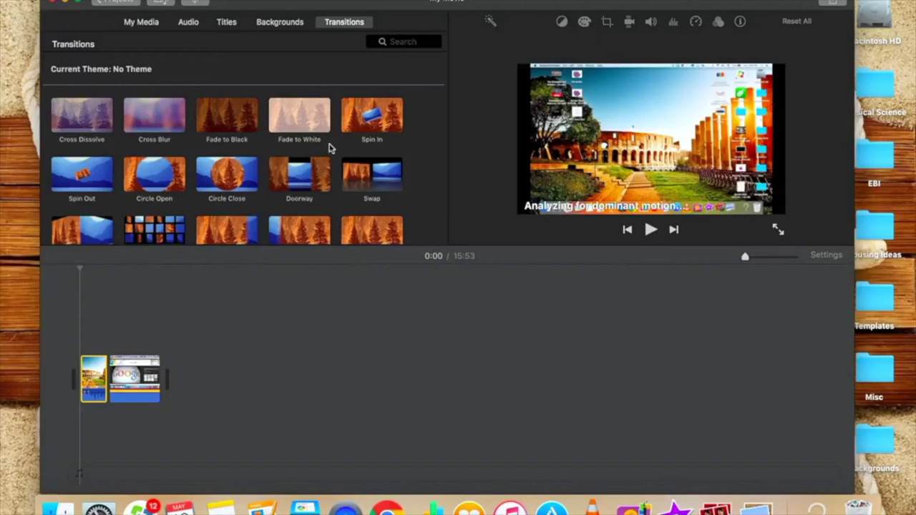
drag(176, 177, 117, 383)
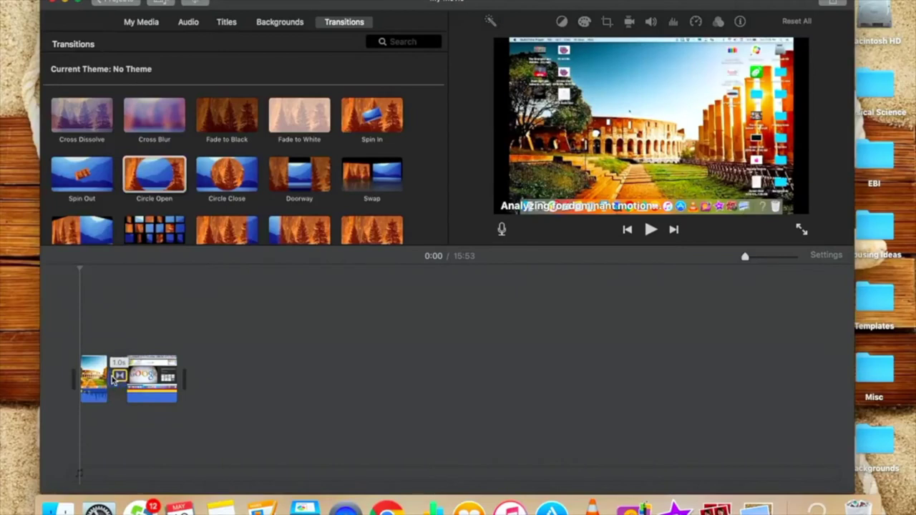
drag(119, 375, 112, 396)
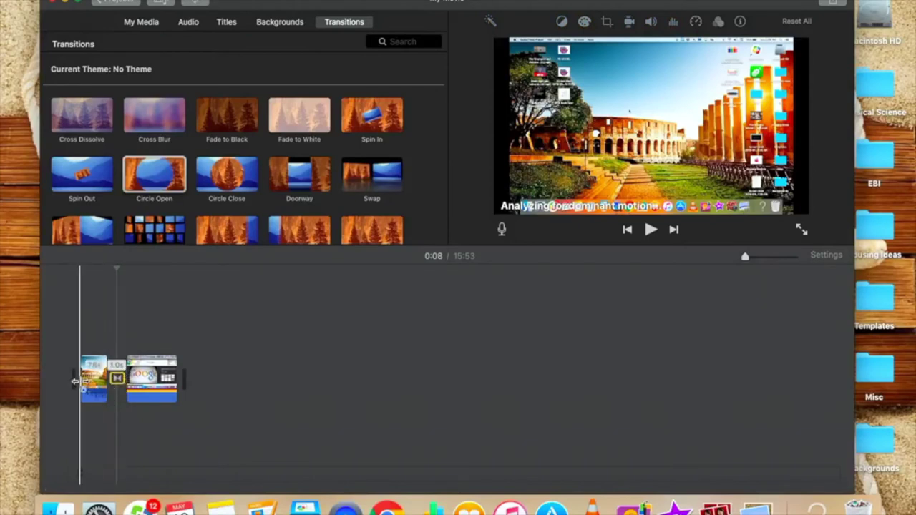
Watch the movie from the start in full screen to preview the Circle Open transition.
click(81, 388)
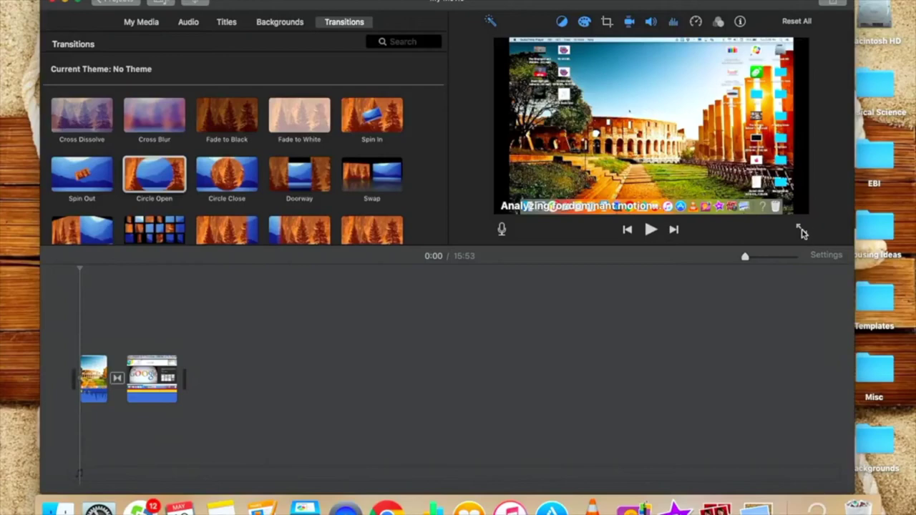
click(802, 231)
mouse_move(436, 445)
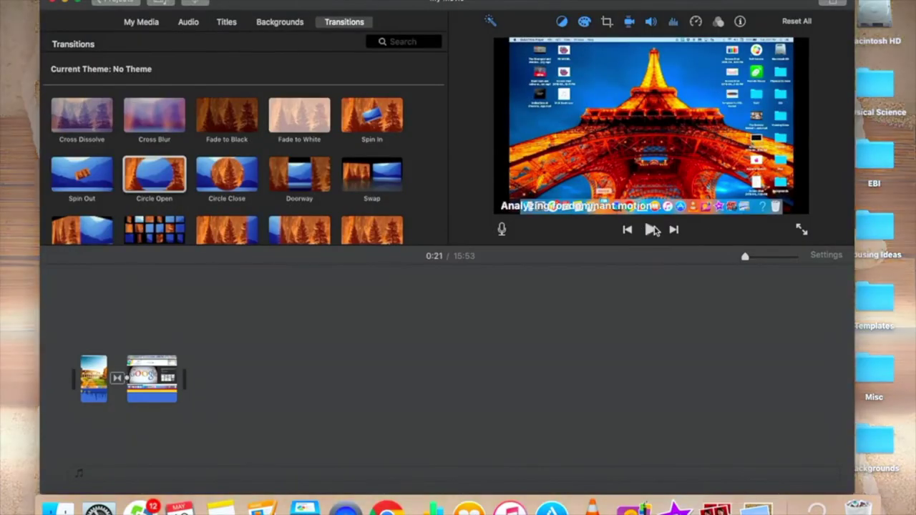
Replace the transition between the two clip parts with Fade to Black.
click(118, 379)
click(118, 379)
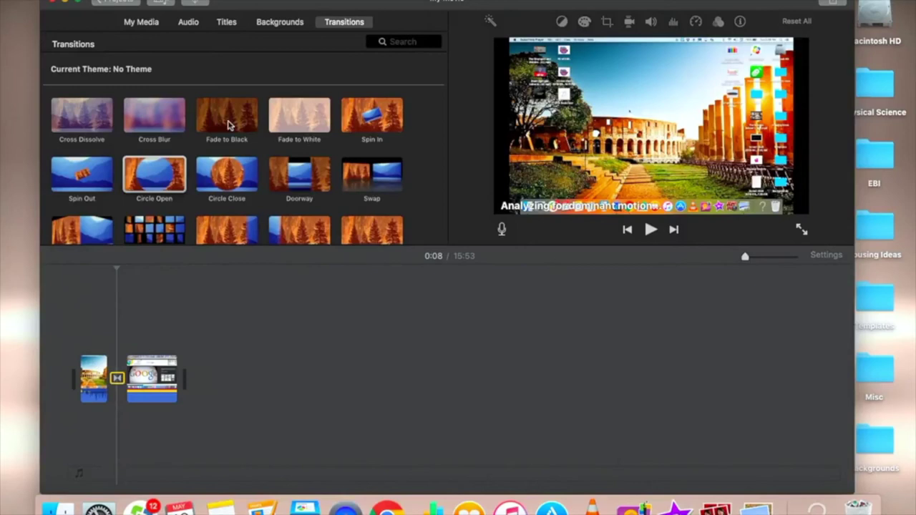
drag(227, 117, 116, 379)
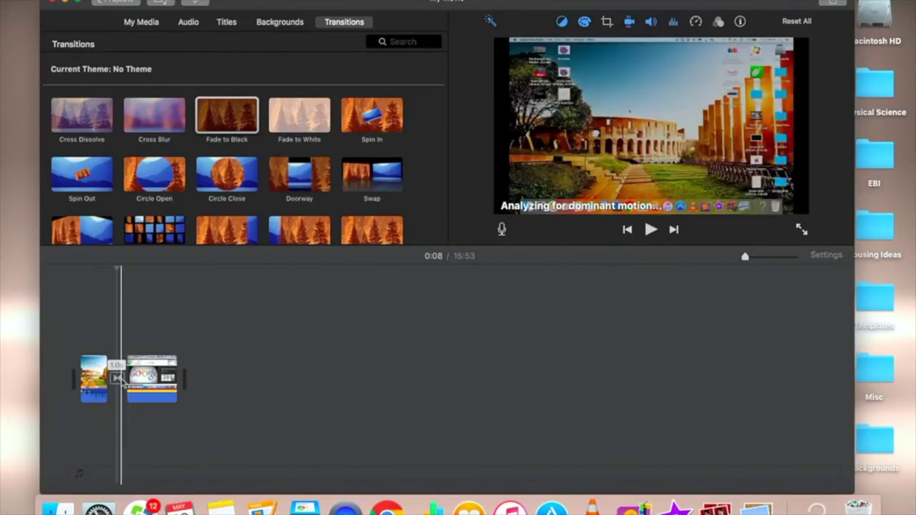
Set the Fade to Black transition's duration to 5 seconds, applied to this transition only.
click(118, 378)
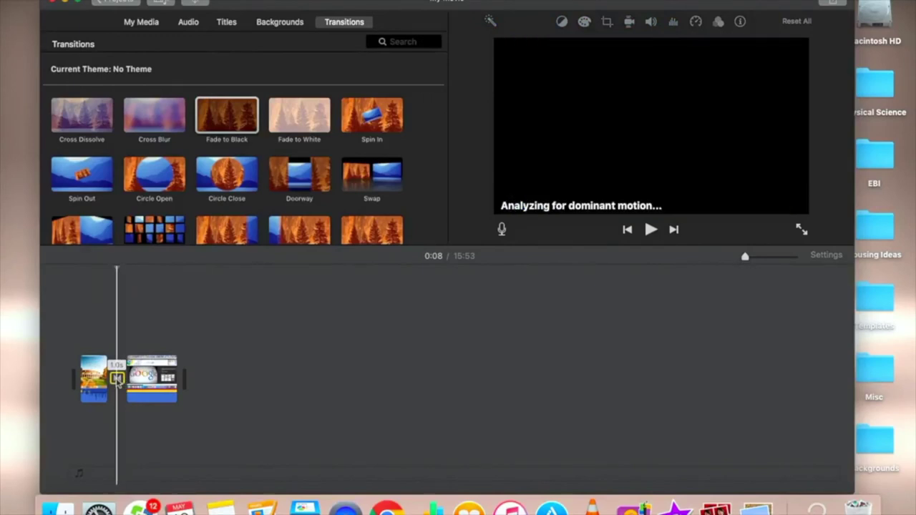
double_click(118, 378)
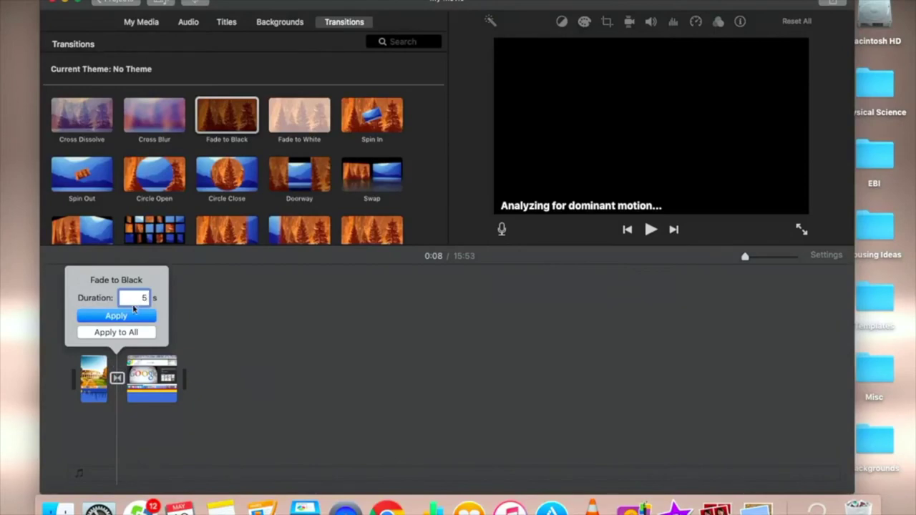
click(130, 318)
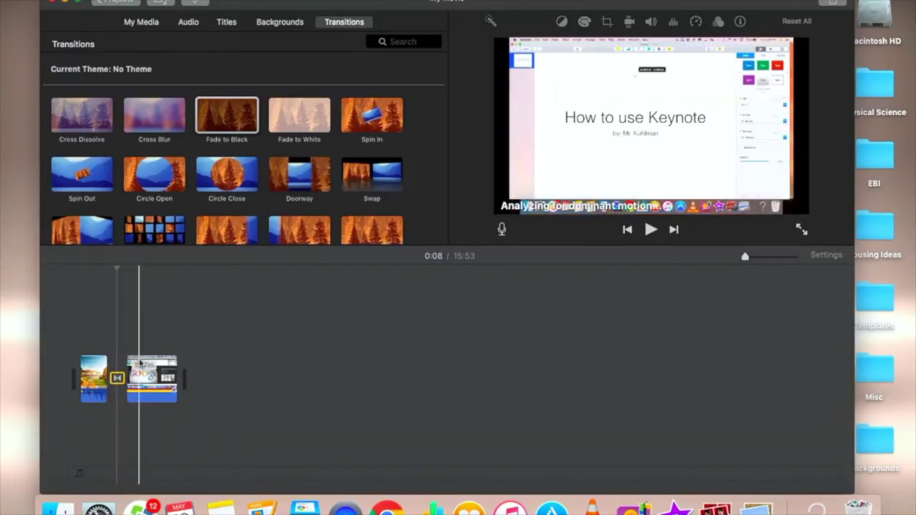
Play the movie from the start to preview the Fade to Black transition, and delete that transition.
click(67, 347)
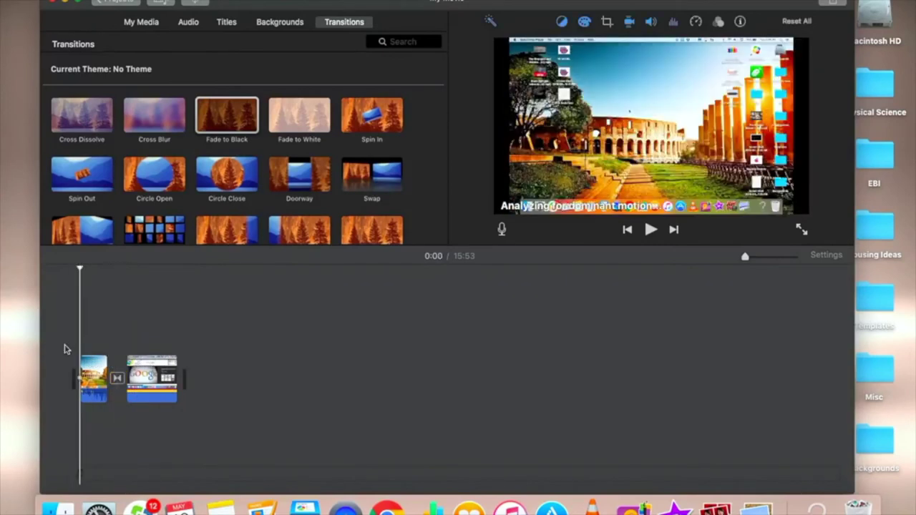
click(650, 229)
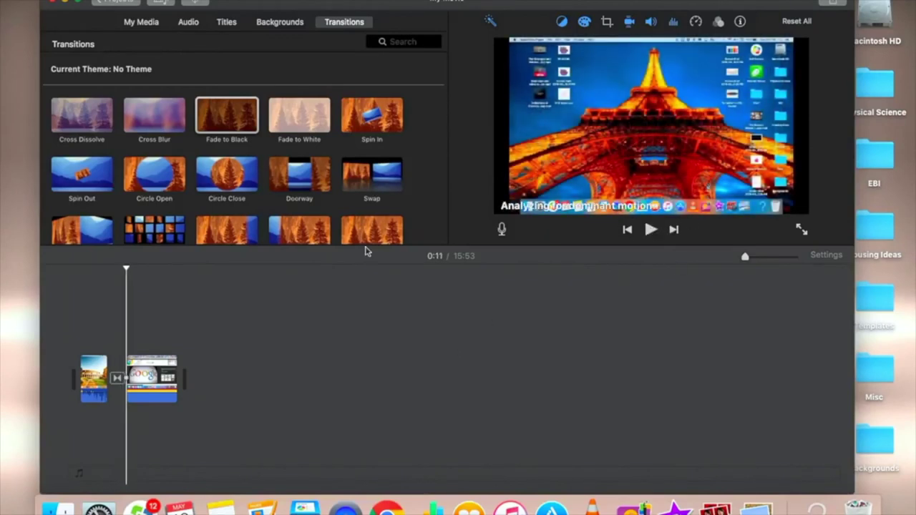
click(116, 380)
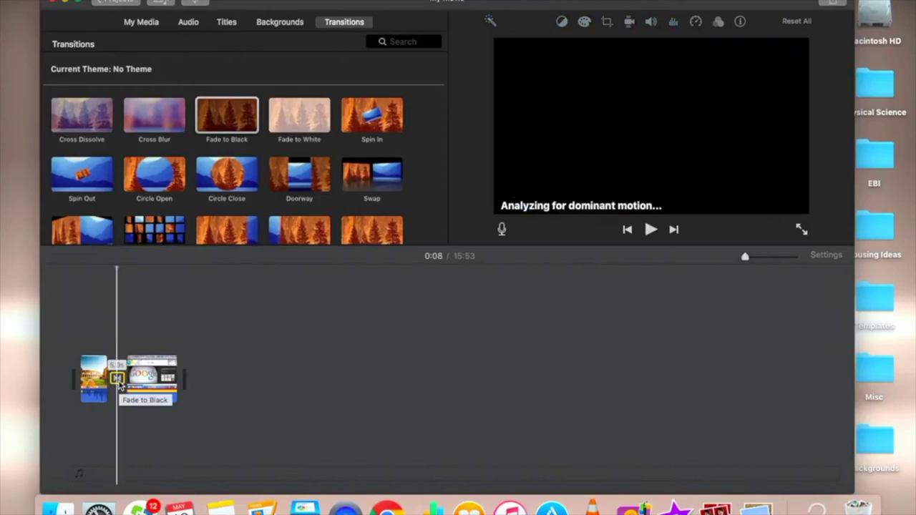
key(Delete)
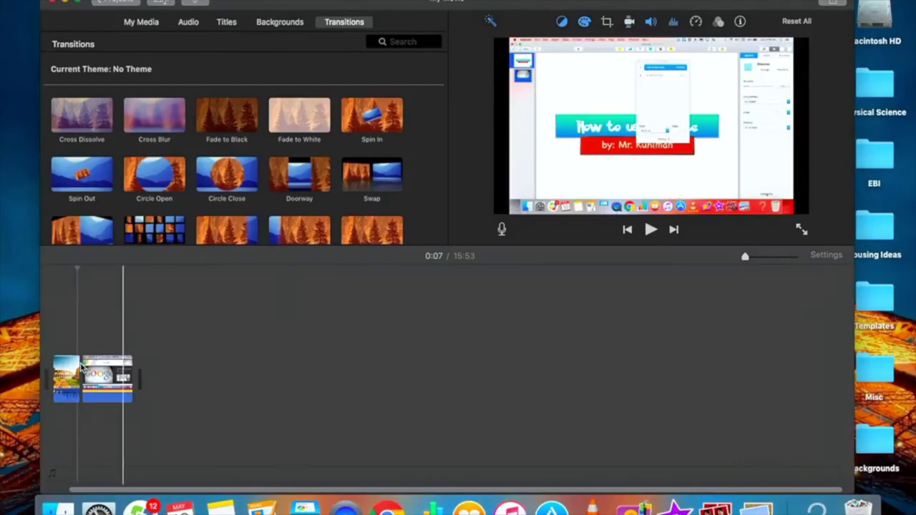
Add a Circle Open transition between the two clip parts and delete it again.
click(147, 189)
drag(150, 185, 98, 358)
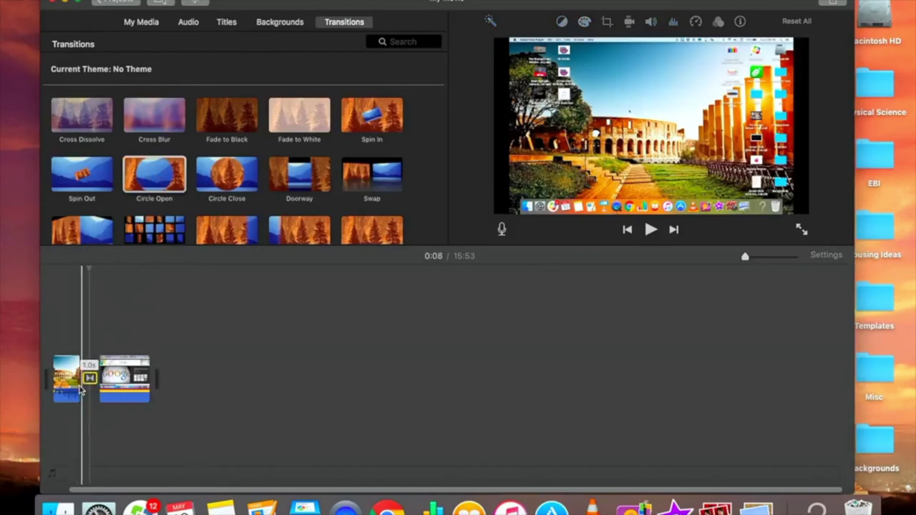
click(119, 372)
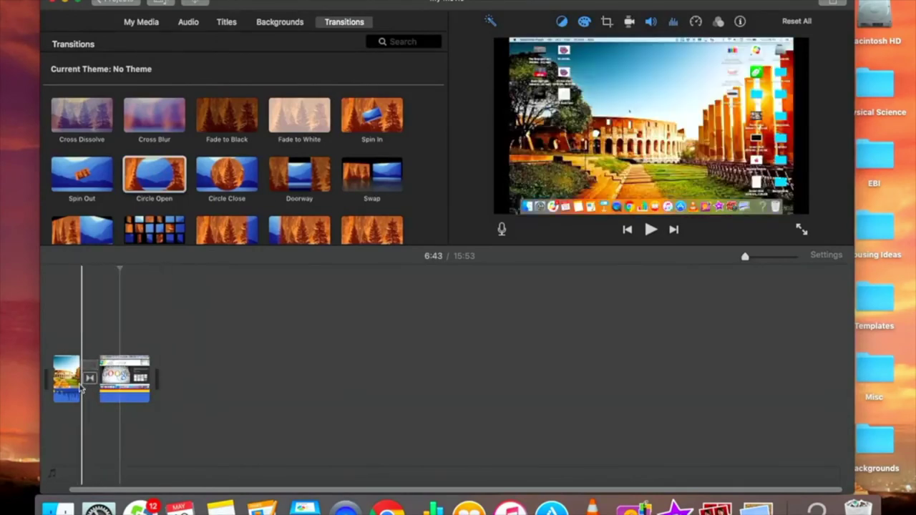
click(90, 379)
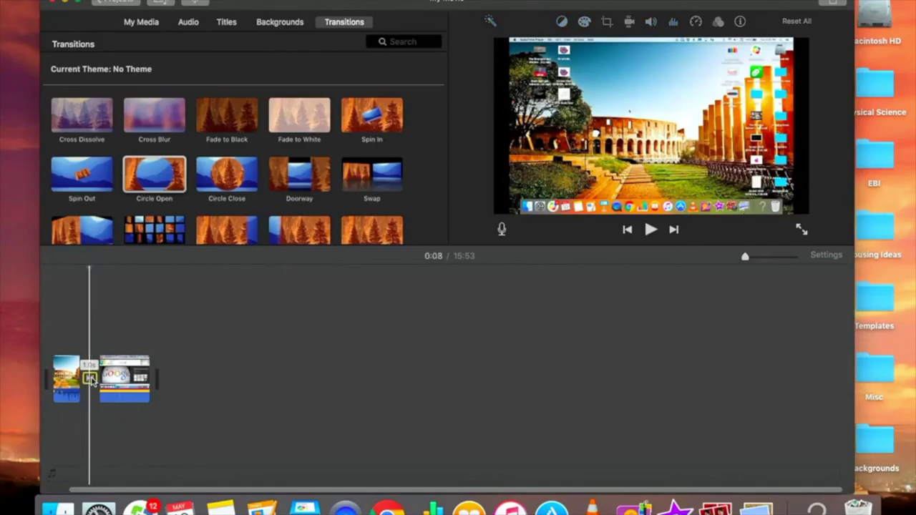
key(Delete)
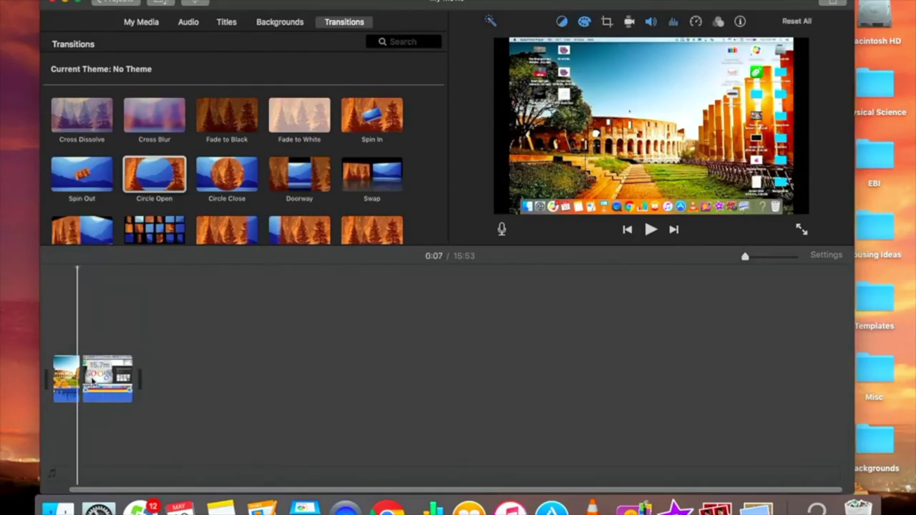
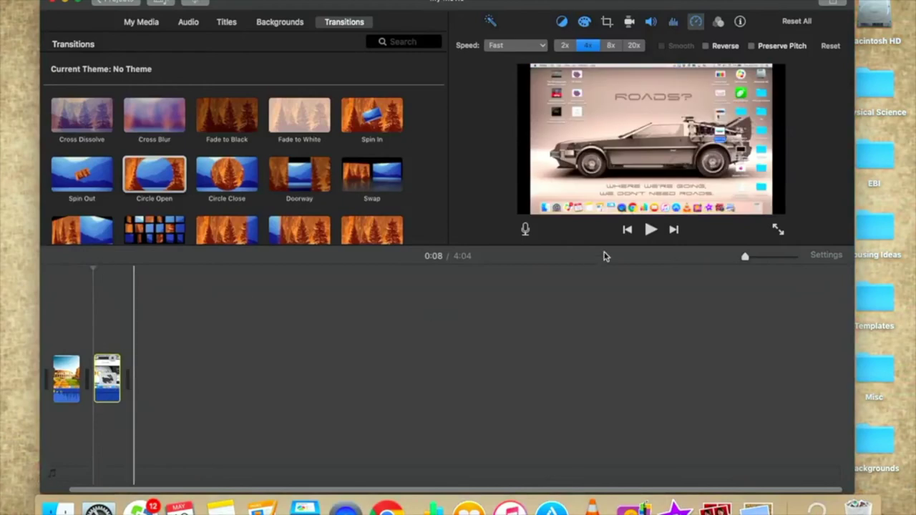
Preview the second clip part at its 4x speed and mute its audio.
click(650, 230)
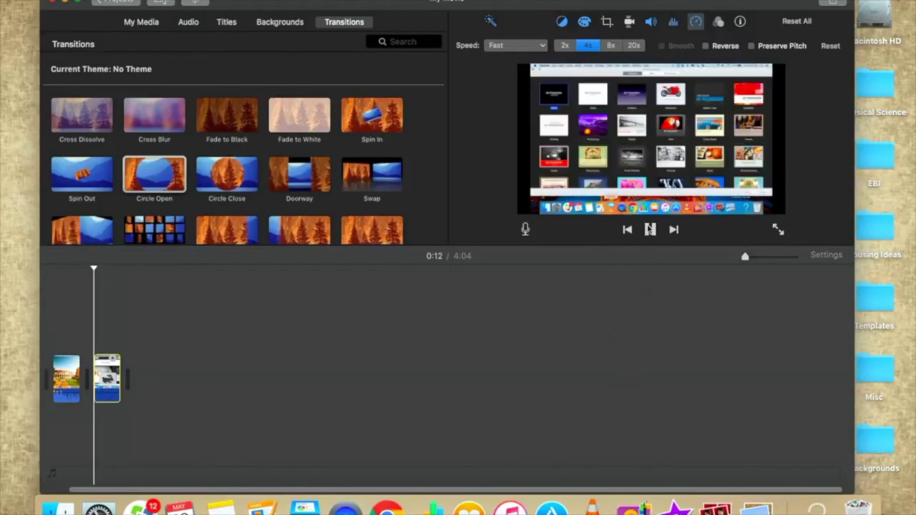
click(651, 233)
click(650, 22)
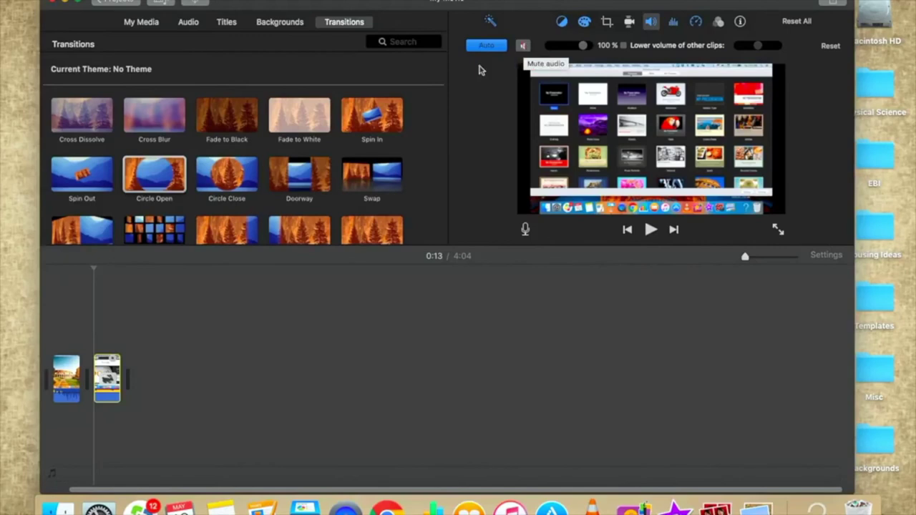
click(523, 46)
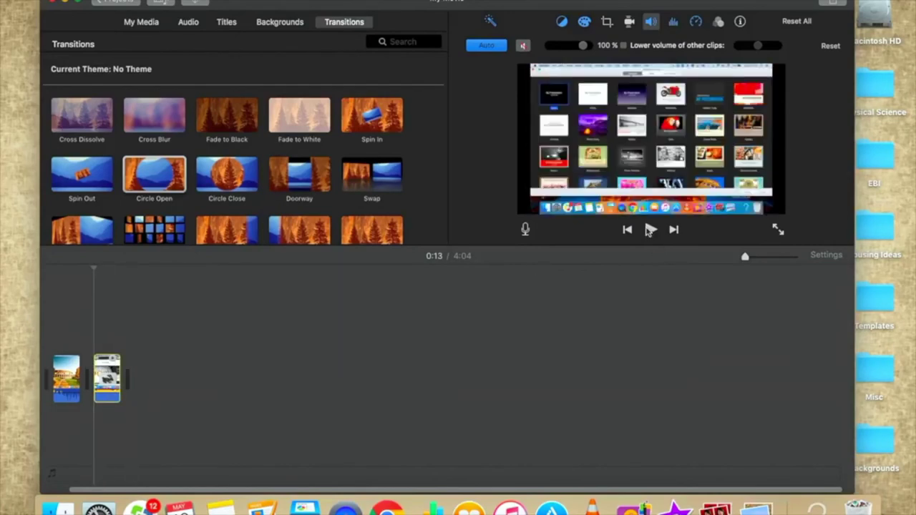
Replay the muted second clip part from its start and turn its audio back on.
click(96, 274)
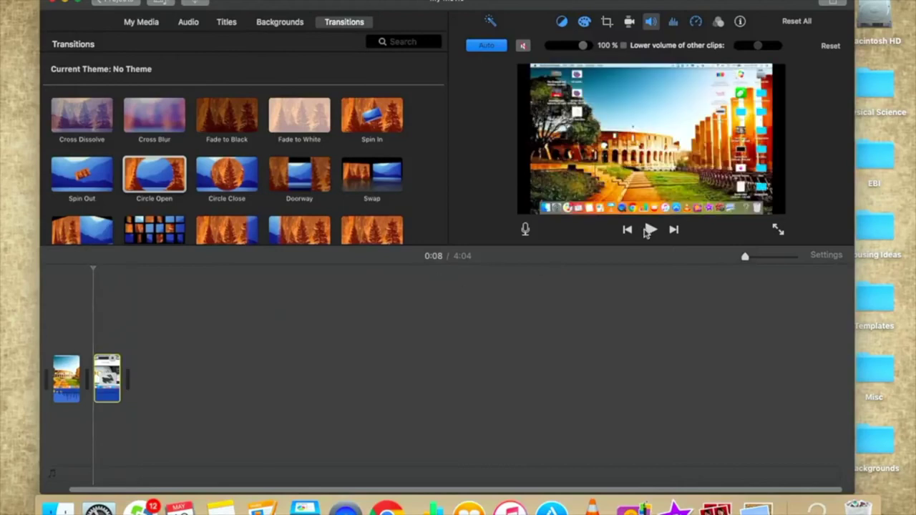
click(651, 230)
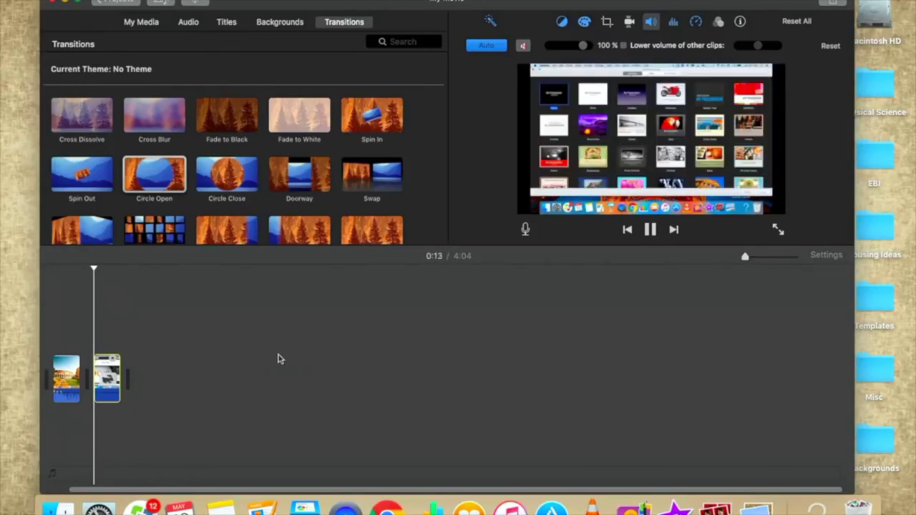
click(524, 46)
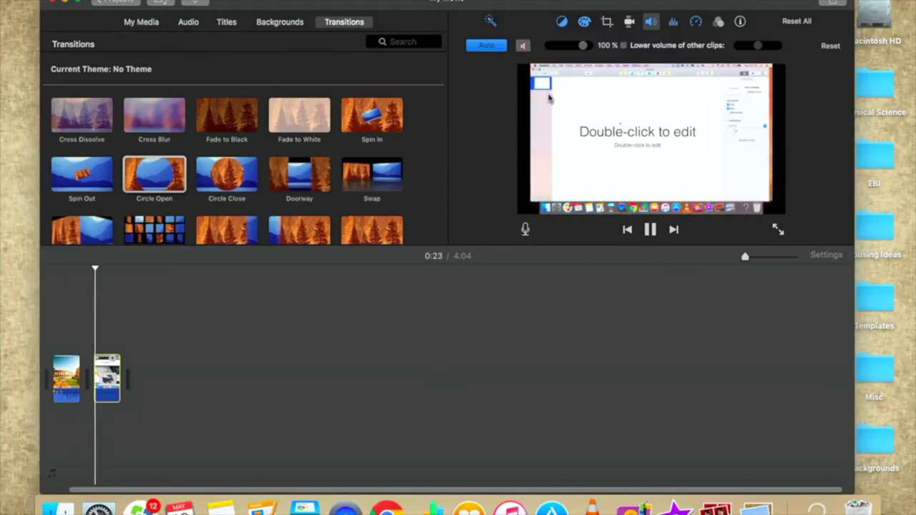
click(649, 232)
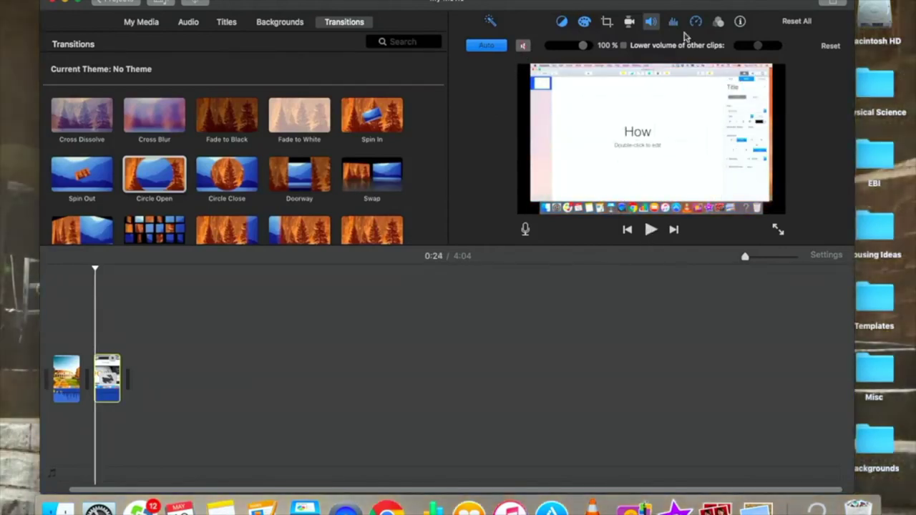
Set the second clip part's speed back to Normal.
click(696, 21)
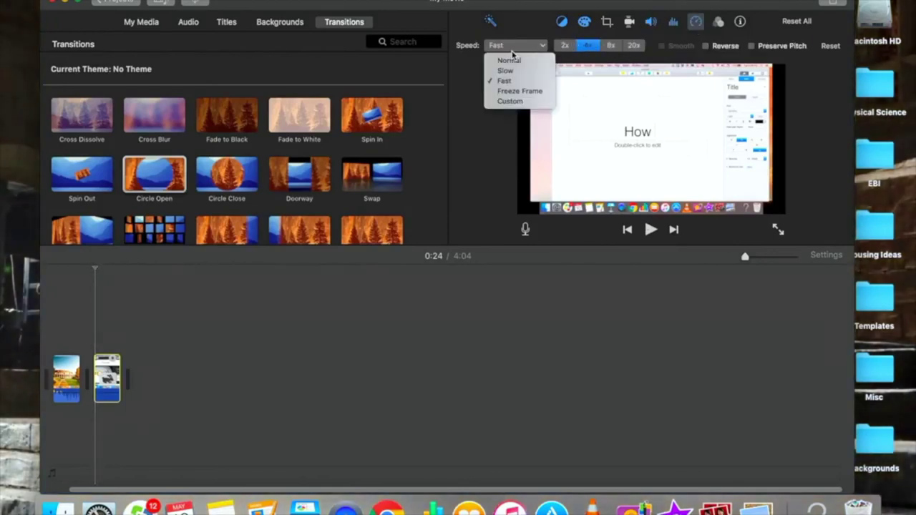
click(512, 47)
click(510, 63)
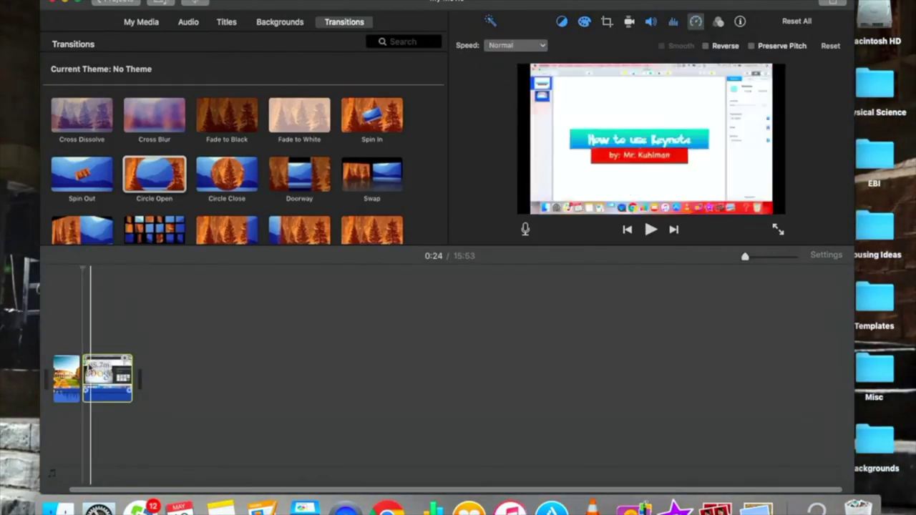
click(213, 370)
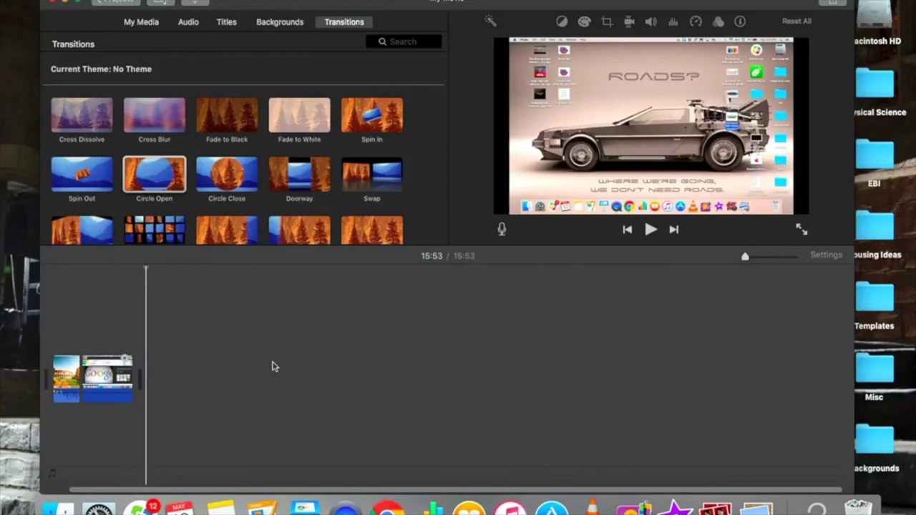
click(104, 376)
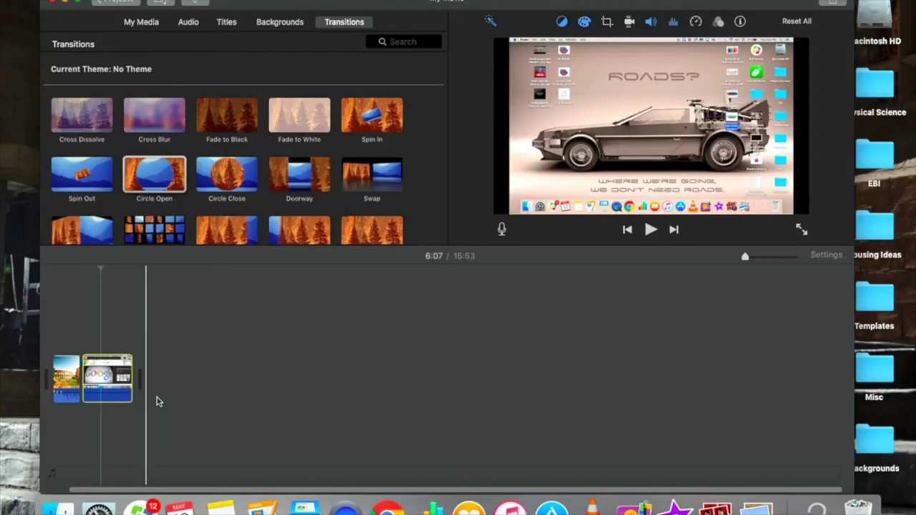
mouse_move(400, 5)
mouse_down()
mouse_move(377, 5)
mouse_move(396, 4)
mouse_up()
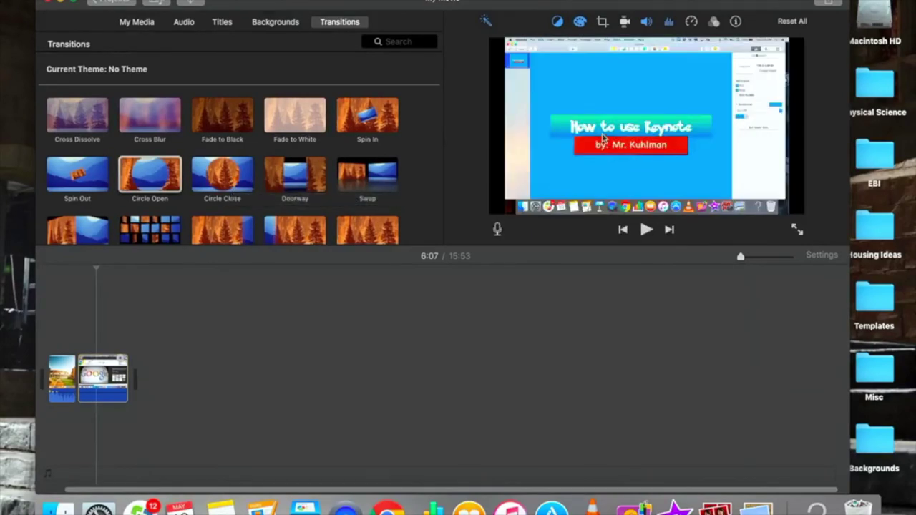
Add a Line Lower Third title above the second clip part at about 8:20.
click(229, 24)
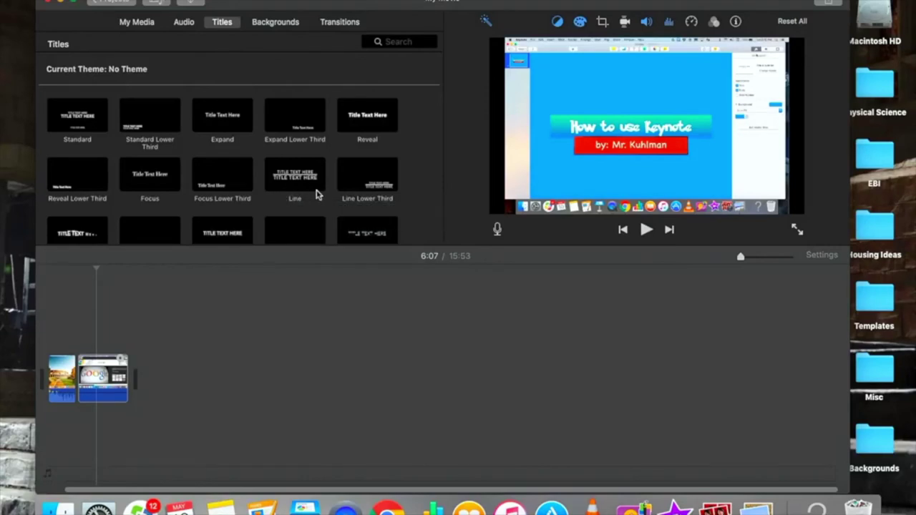
click(361, 185)
drag(362, 184, 103, 328)
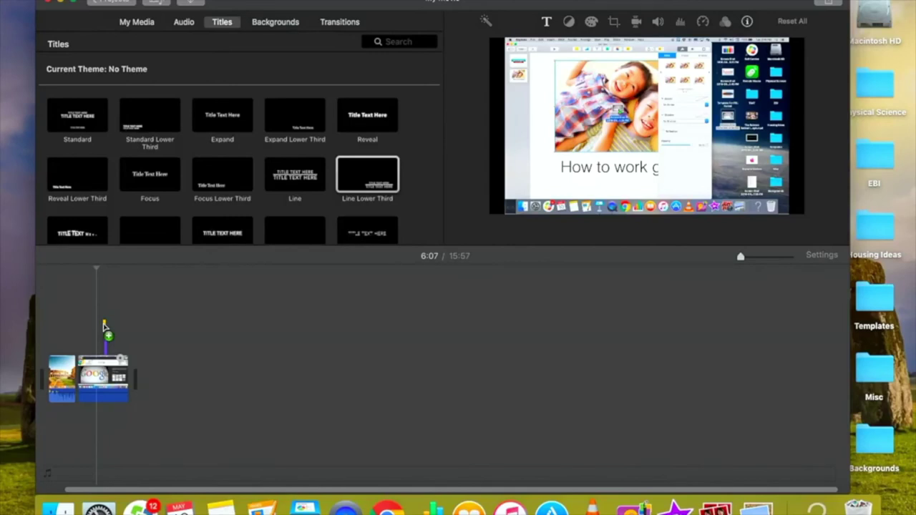
drag(105, 329, 104, 329)
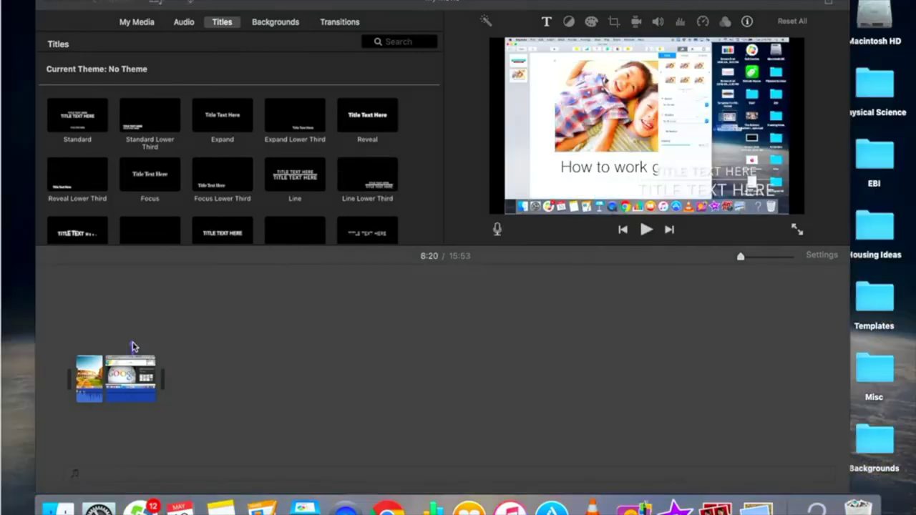
Replace the upper line of the lower-third title with HOW TO WORK.
click(718, 179)
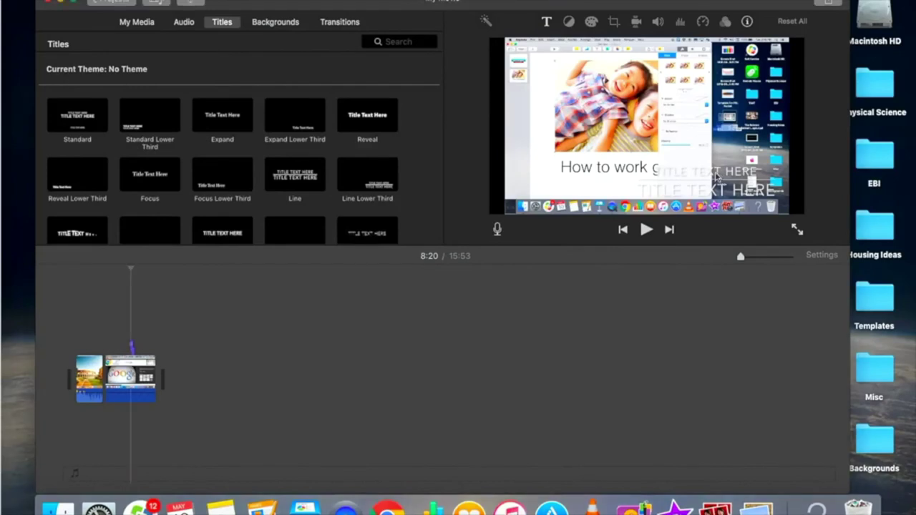
double_click(717, 177)
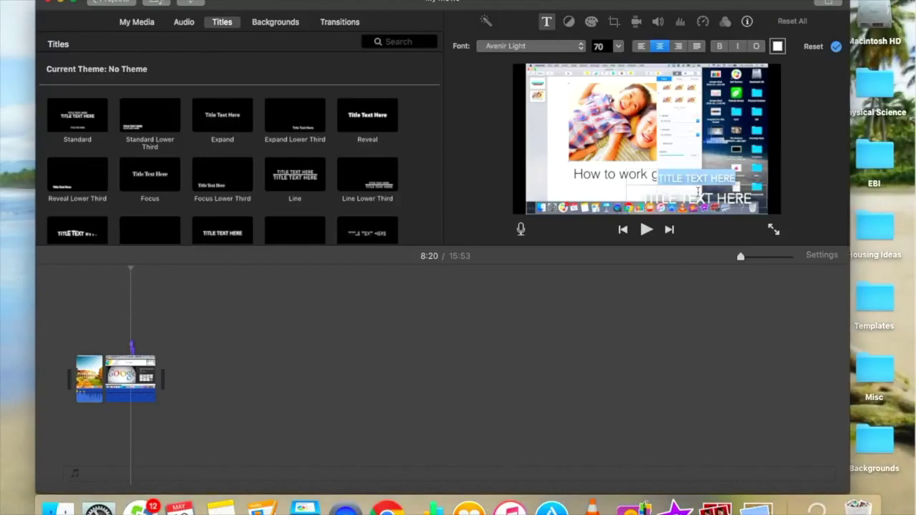
text(HOW TO)
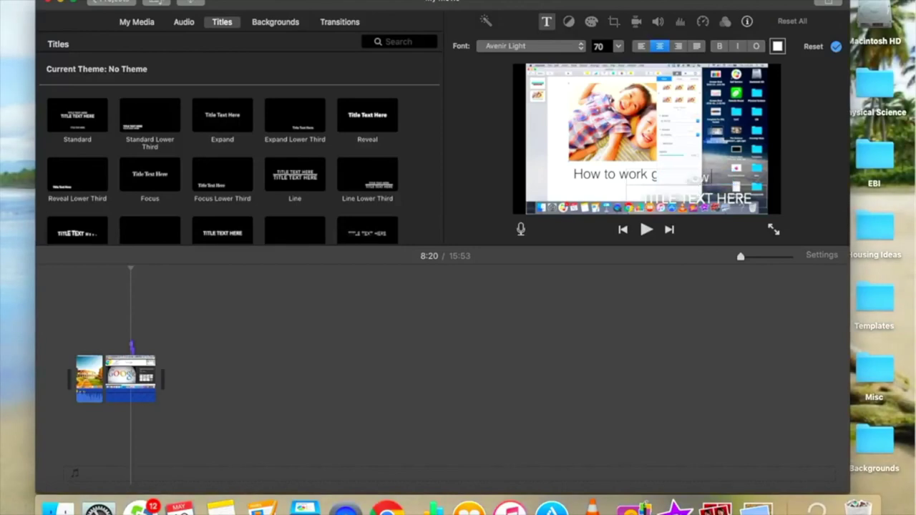
text( WORK)
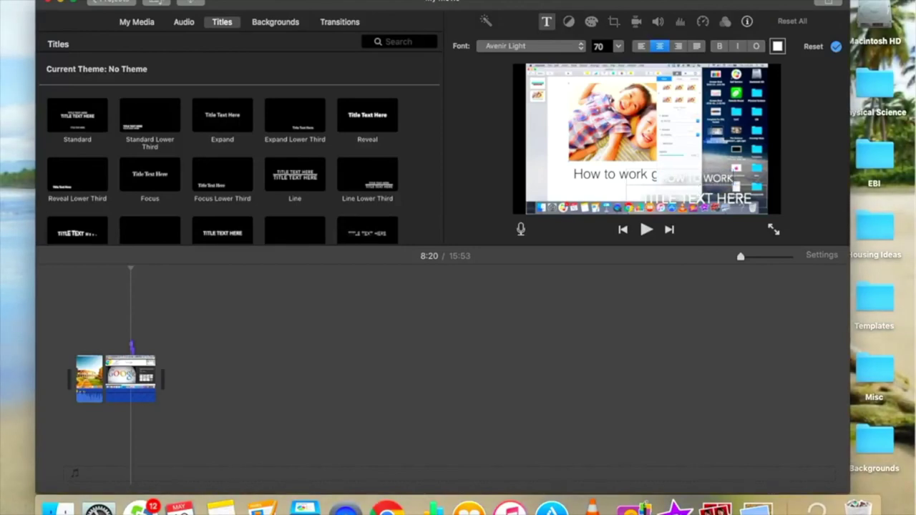
Color the HOW TO WORK title line violet-blue with the color wheel and darken the shade.
drag(736, 177, 657, 178)
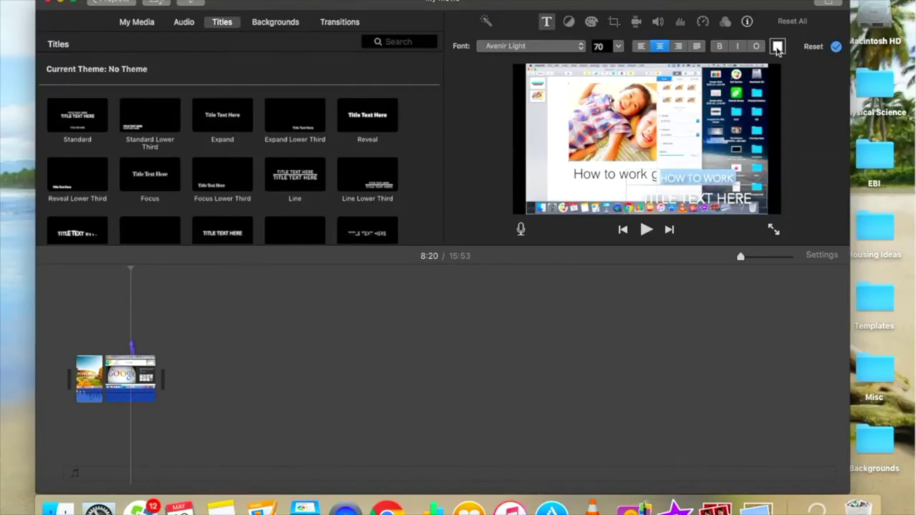
click(778, 47)
click(271, 292)
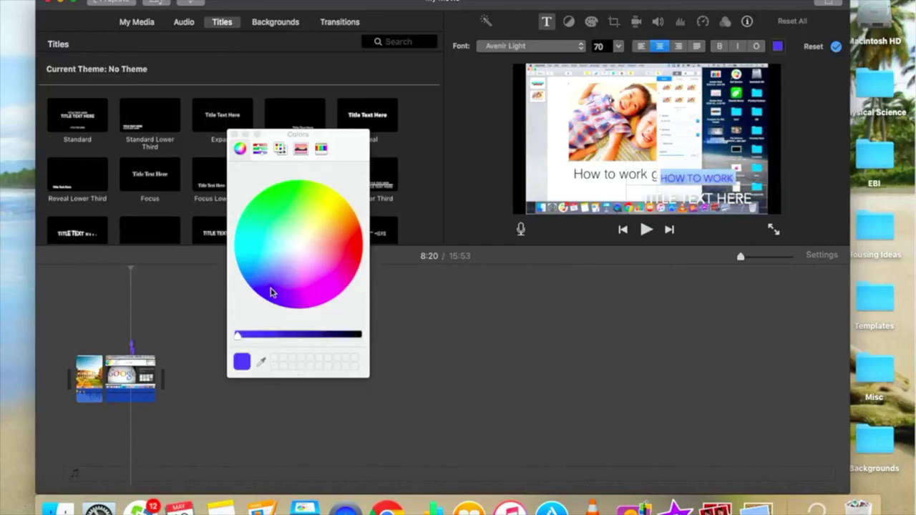
drag(238, 335, 308, 336)
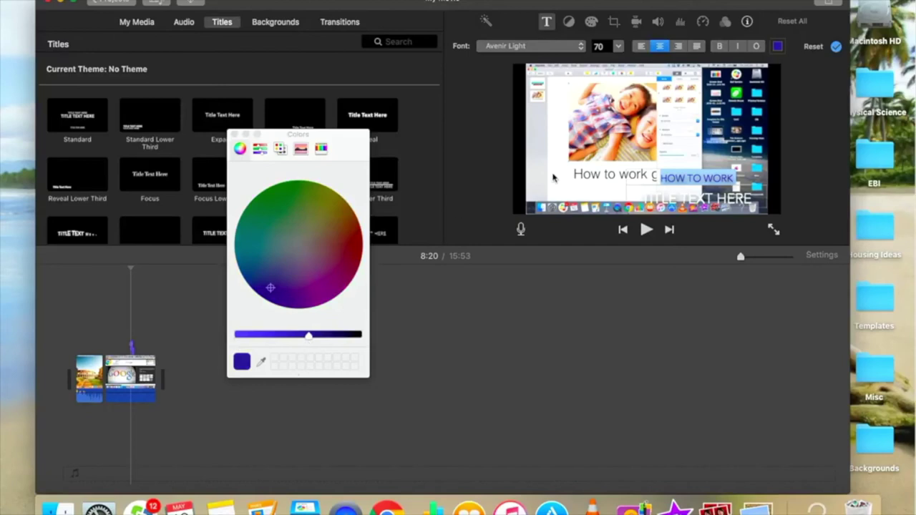
Change the HOW TO WORK line's color to near-black with the Gray Scale slider.
click(261, 150)
drag(256, 207, 293, 207)
click(237, 219)
Make the HOW TO WORK line dark red by setting Red to 108 with the RGB sliders, and close the color picker.
click(264, 175)
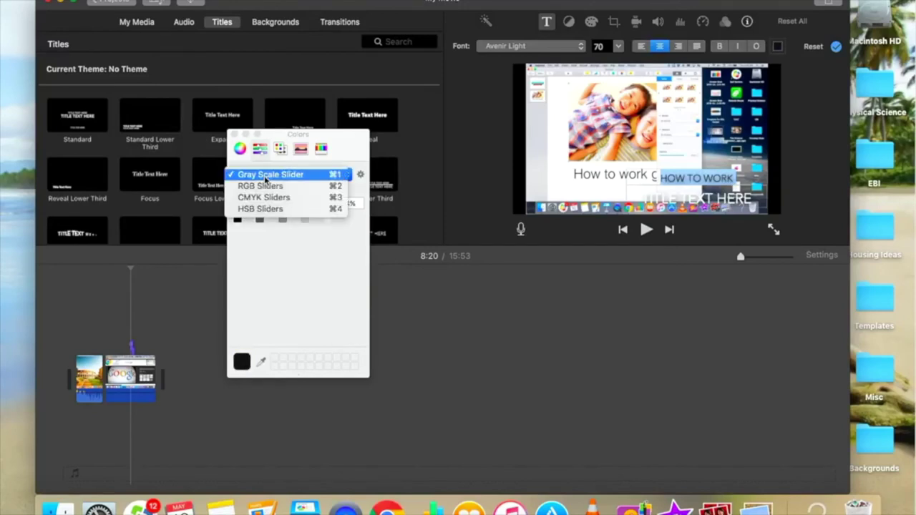
click(261, 186)
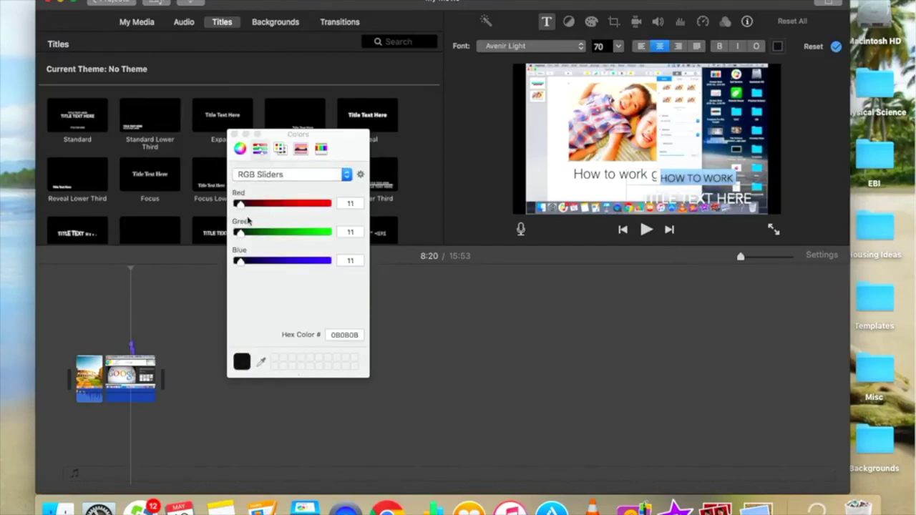
drag(239, 204, 277, 218)
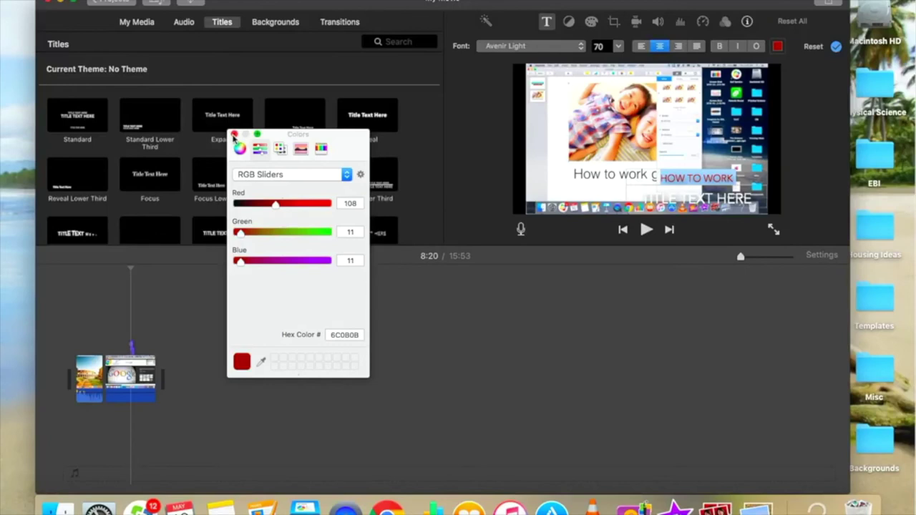
click(233, 135)
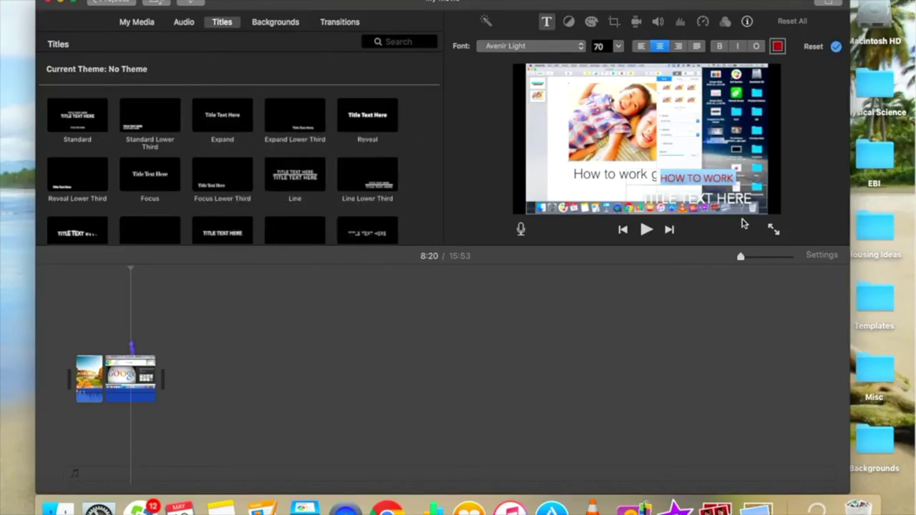
Replace the lower line of the lower-third title with GOOGLE.
click(700, 199)
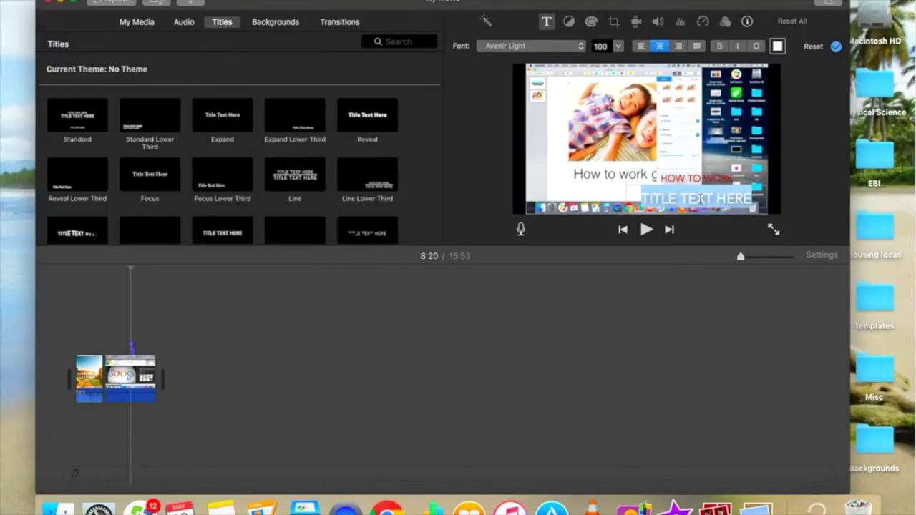
key(BackSpace)
text(GOOGLE)
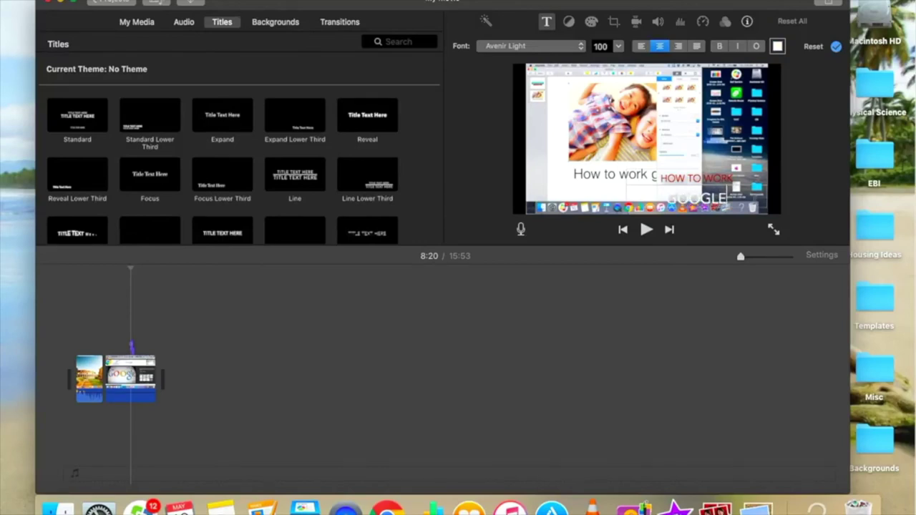
Color the GOOGLE title line dark navy with RGB values of Red 20, Green 20 and Blue 50, and make it bold.
key(shift+Left)
key(shift+Left)
key(shift+Left)
key(shift+Left)
key(shift+Left)
key(shift+Left)
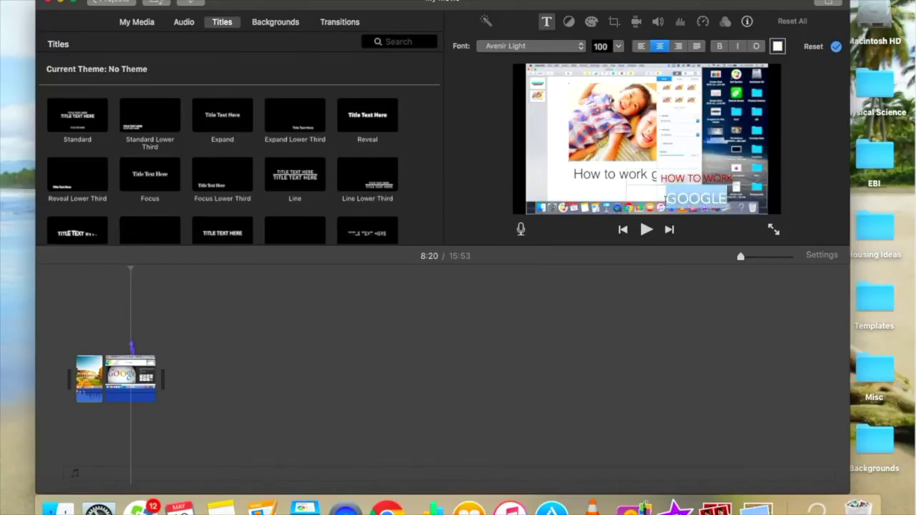
click(777, 46)
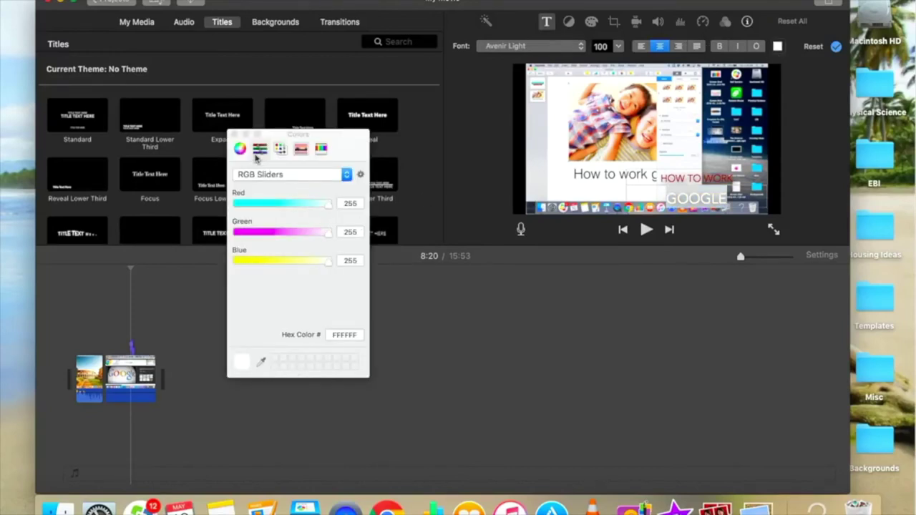
drag(329, 211, 244, 206)
drag(328, 239, 244, 237)
drag(326, 262, 252, 265)
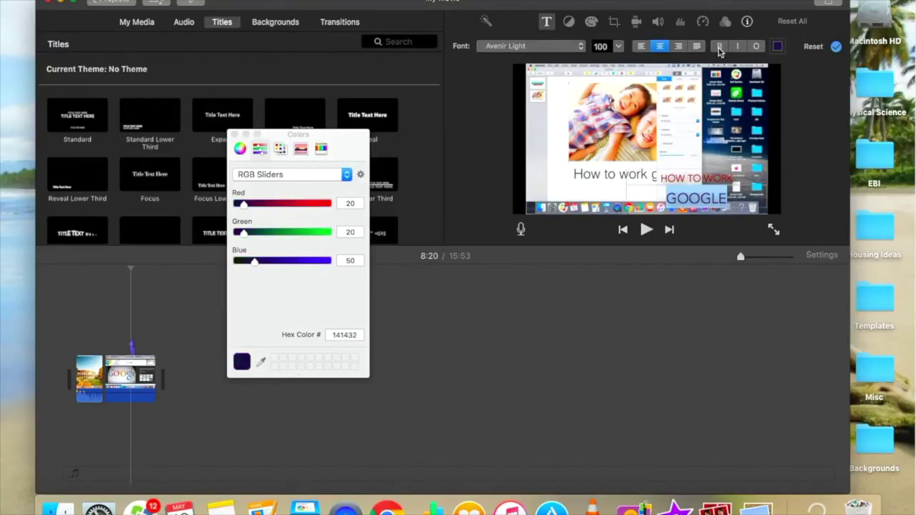
click(719, 46)
Make the HOW TO WORK title line bold and close the color picker.
click(690, 180)
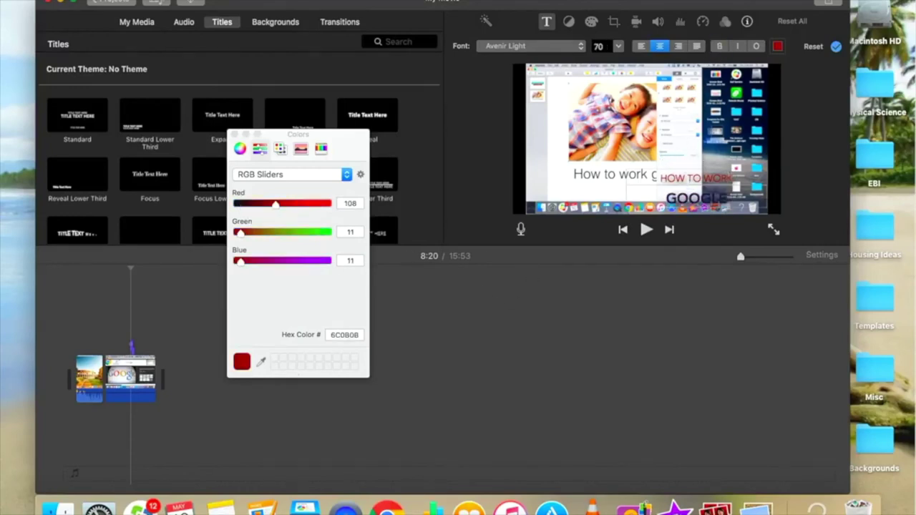
key(super+a)
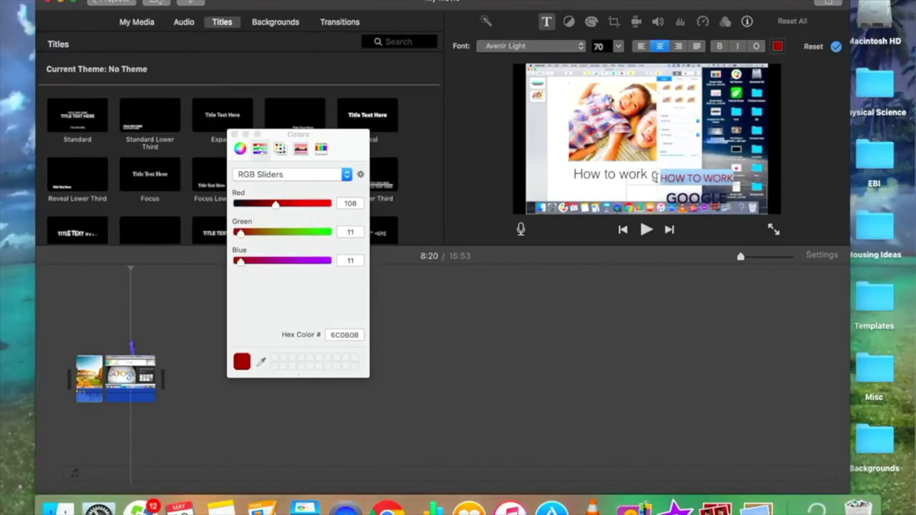
click(717, 46)
click(232, 134)
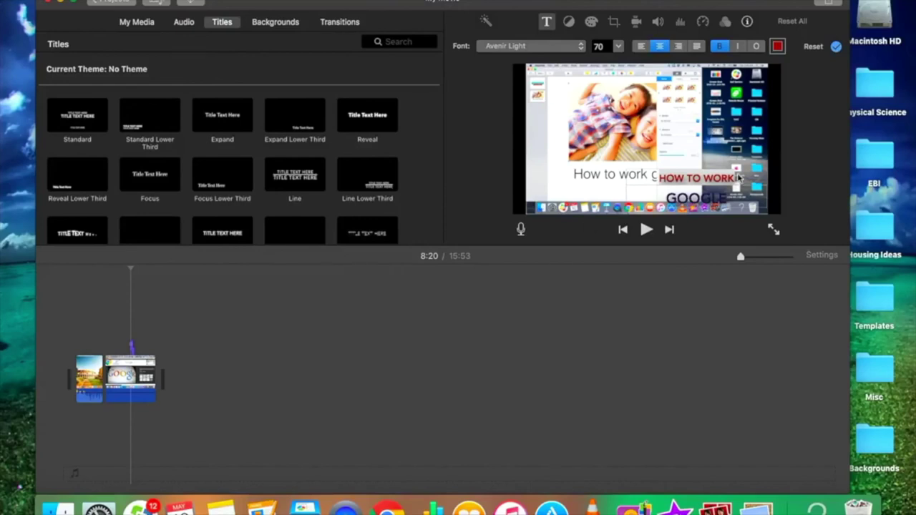
Play the second clip from about 6:19, switch its muting off and mute it again.
click(118, 345)
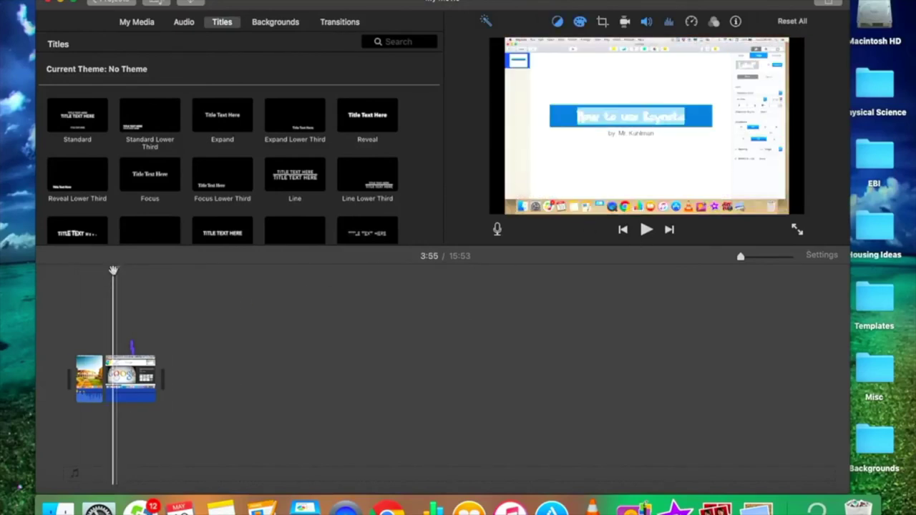
click(124, 270)
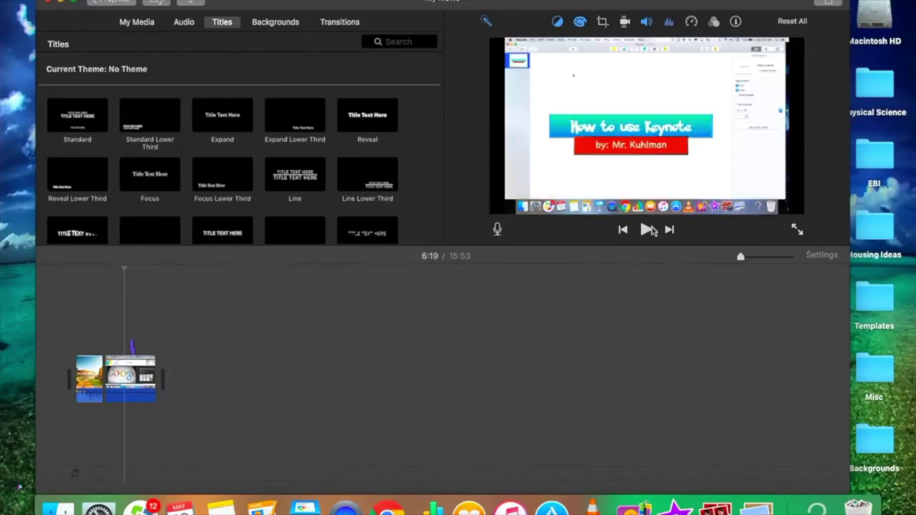
key(space)
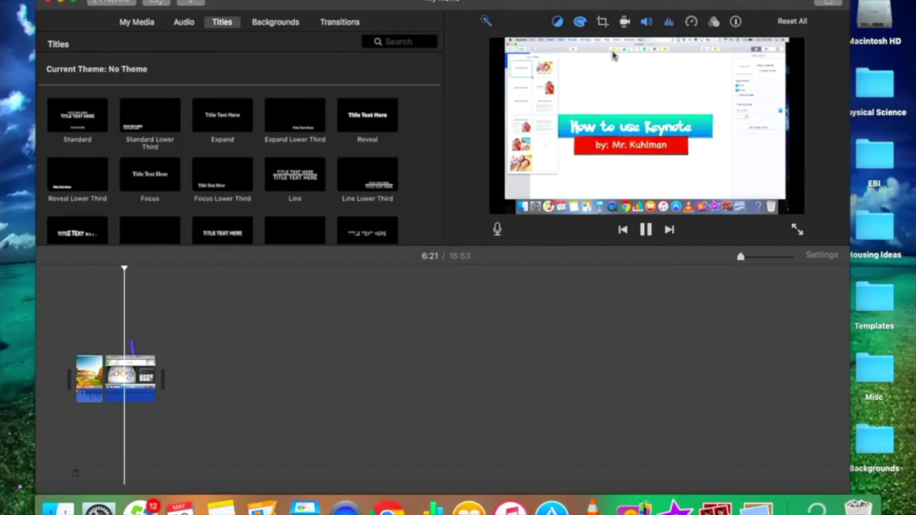
click(647, 22)
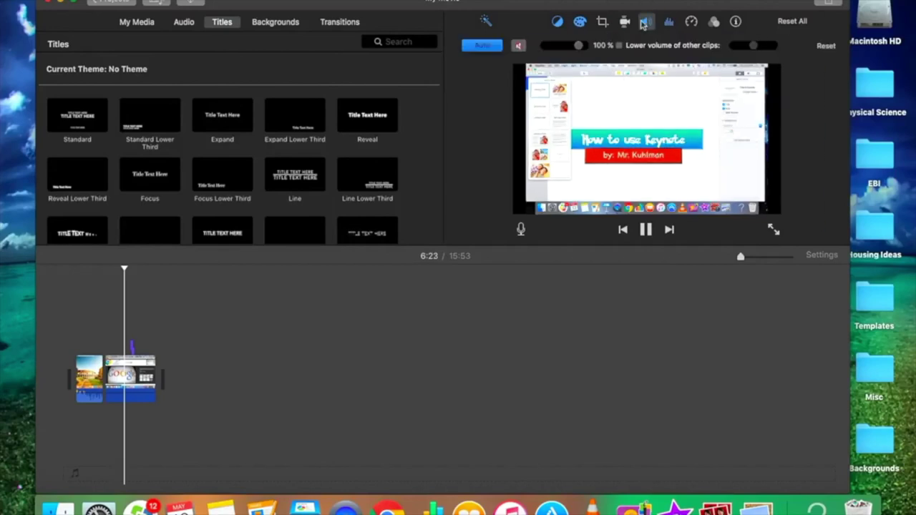
click(519, 47)
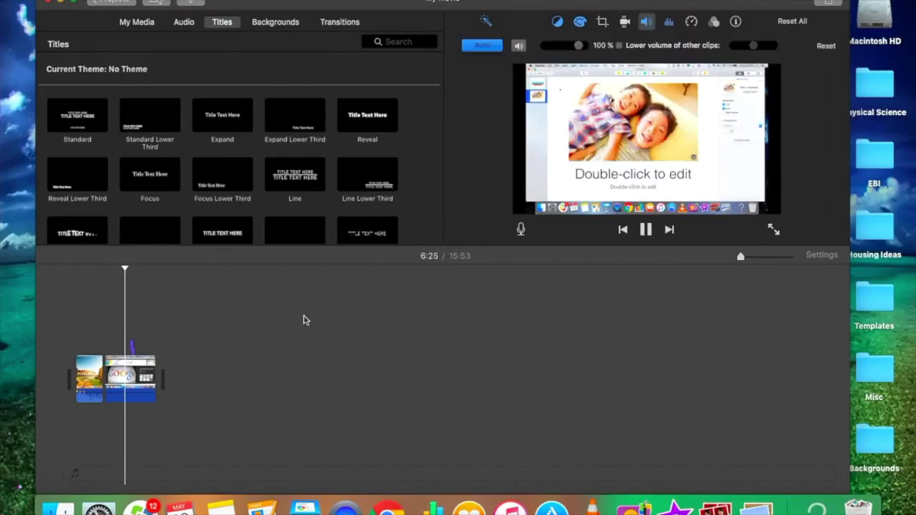
click(519, 46)
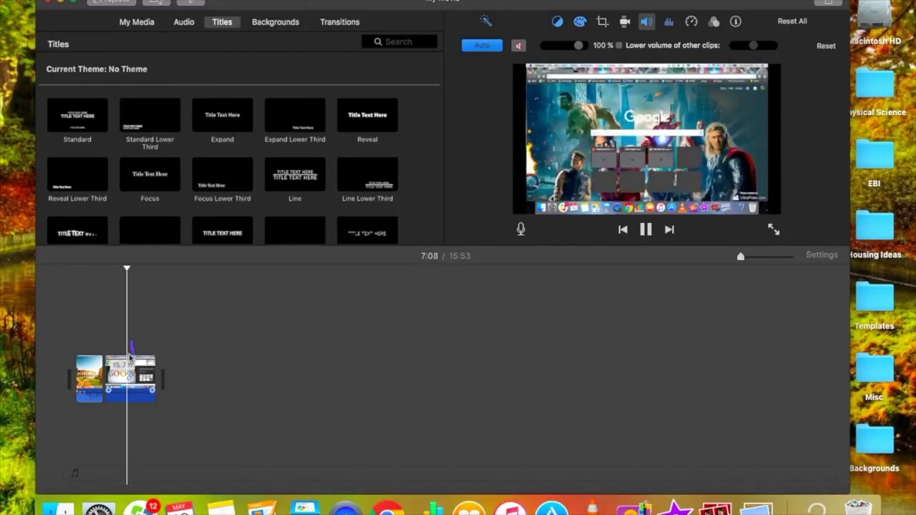
Scrub and play the second clip around the title to review how the title appears.
click(126, 269)
click(131, 270)
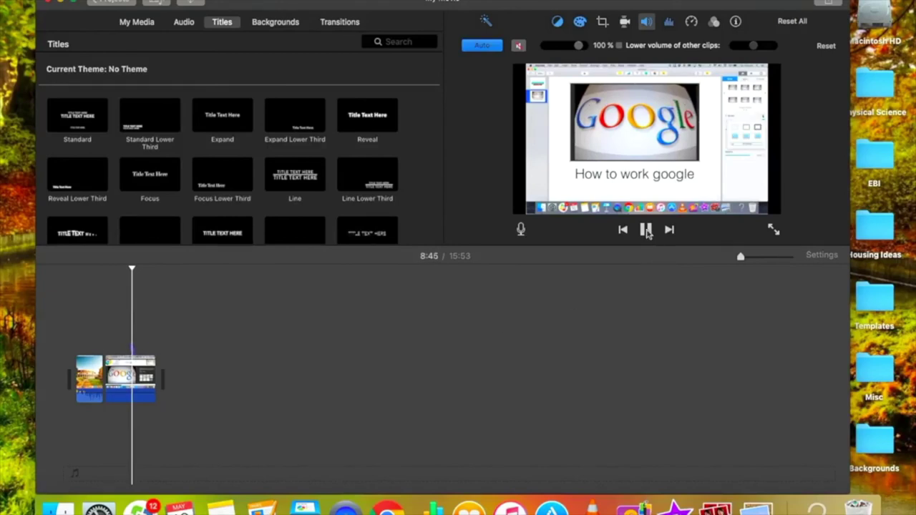
drag(129, 266, 168, 272)
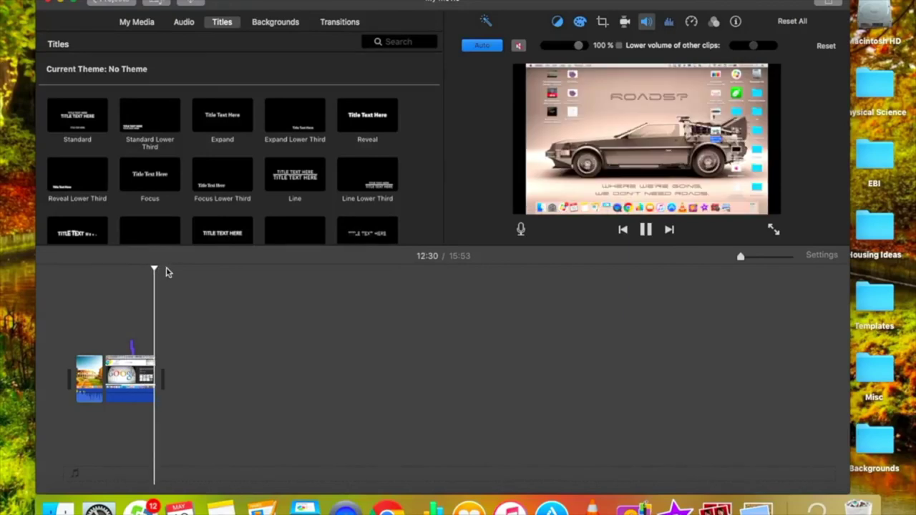
click(129, 327)
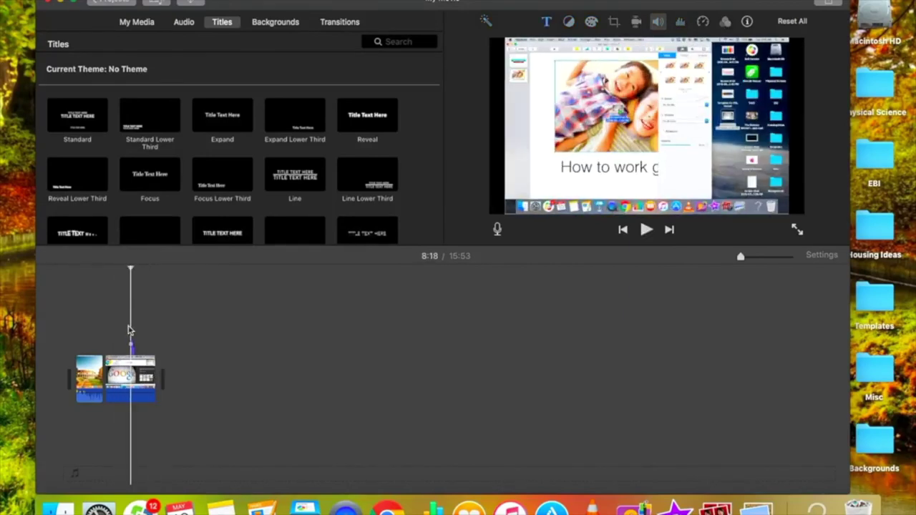
click(644, 235)
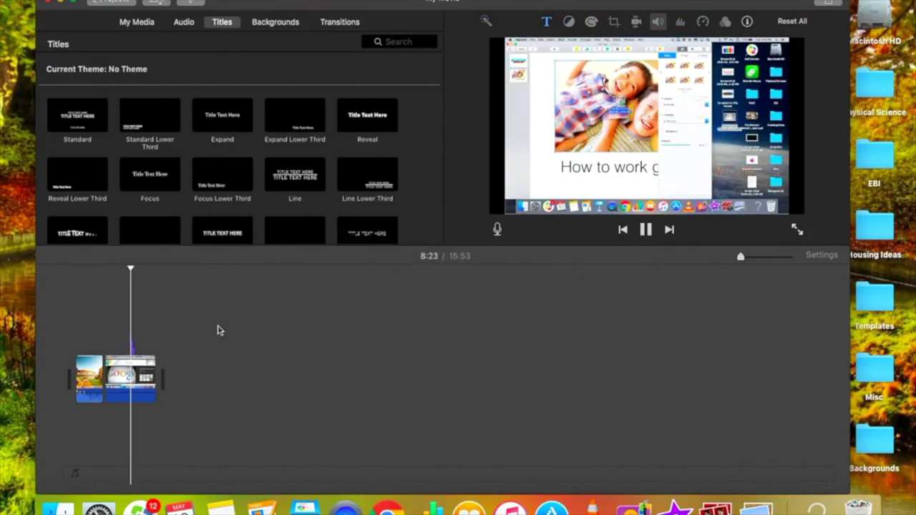
click(646, 230)
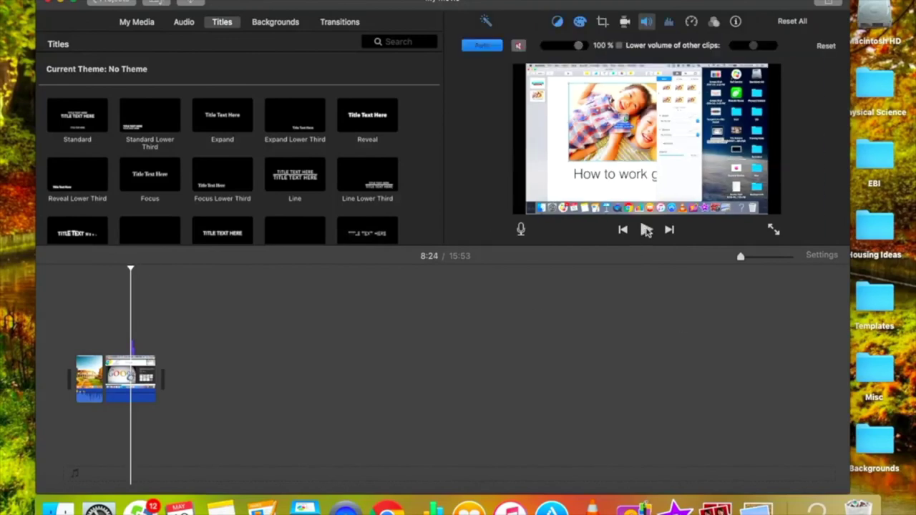
click(132, 273)
click(119, 268)
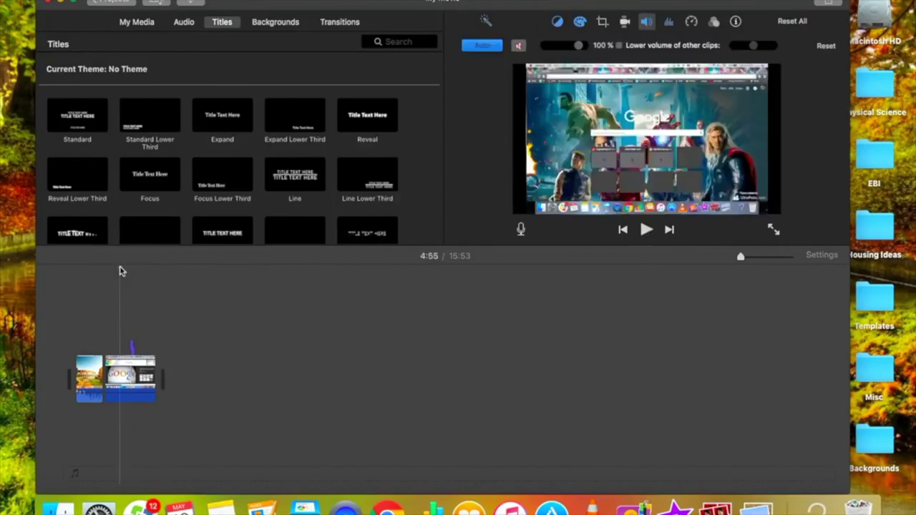
Extend the HOW TO WORK title at its start edge, and trim it back to about 5.2 seconds.
click(133, 348)
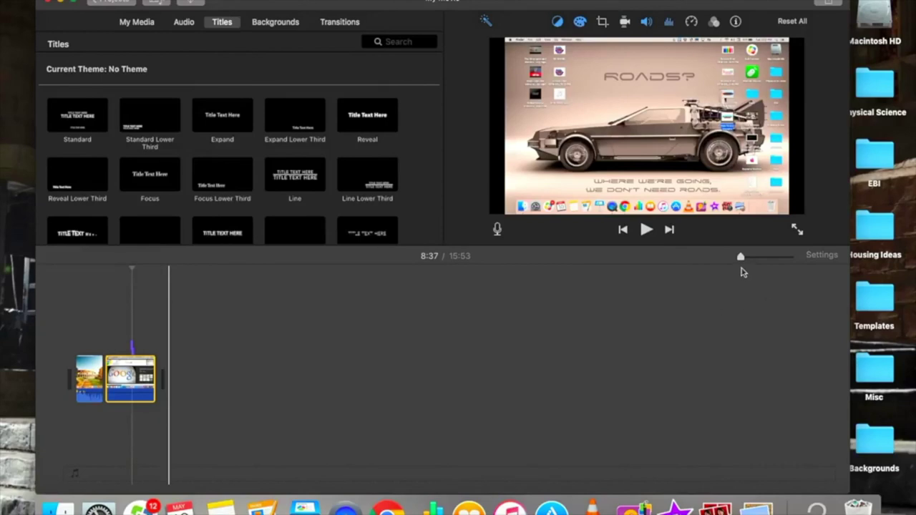
mouse_move(744, 260)
mouse_down()
mouse_move(772, 267)
mouse_move(754, 272)
mouse_up()
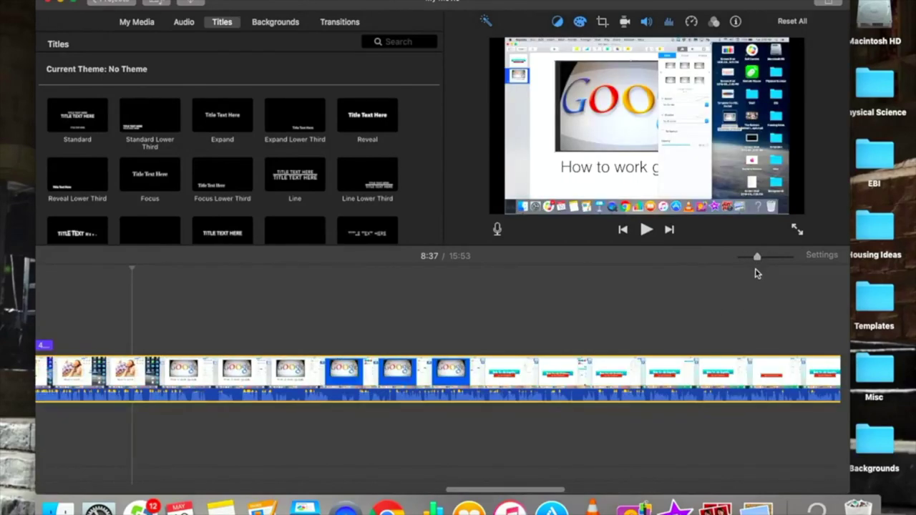
scroll(280, 347, left, 10)
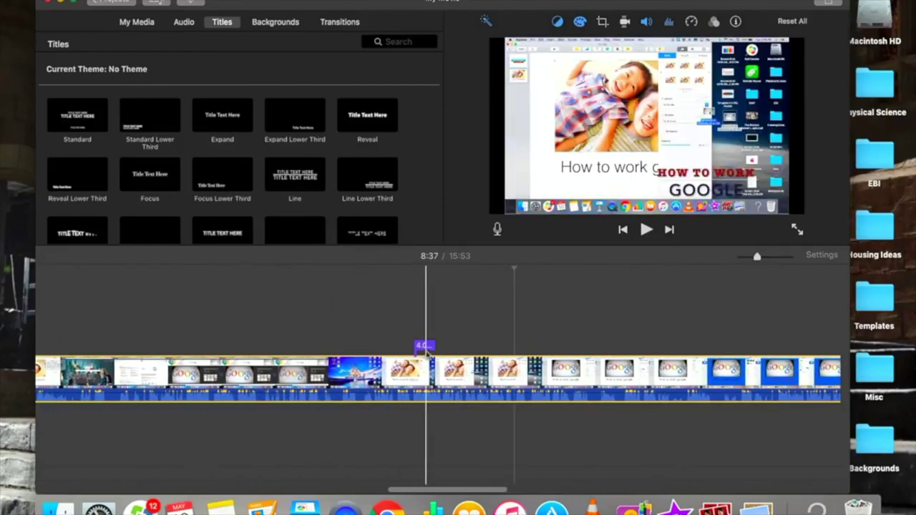
click(424, 347)
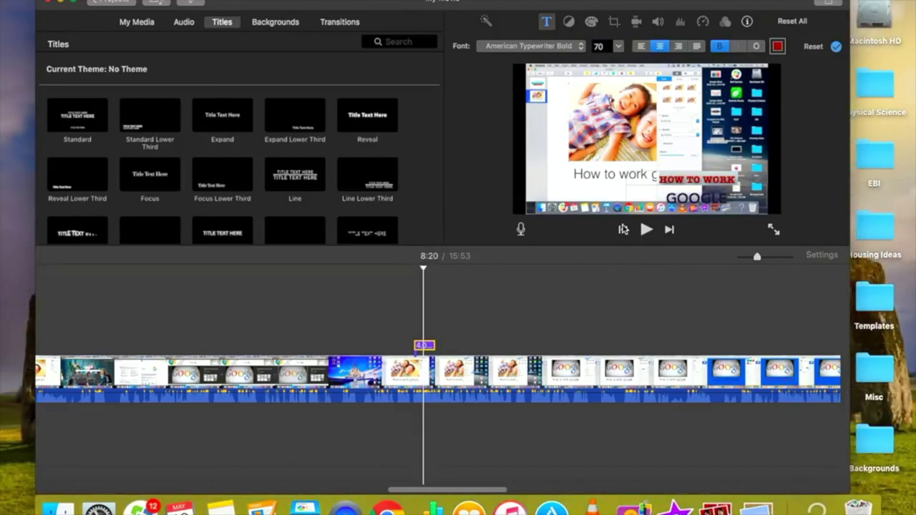
right_click(420, 347)
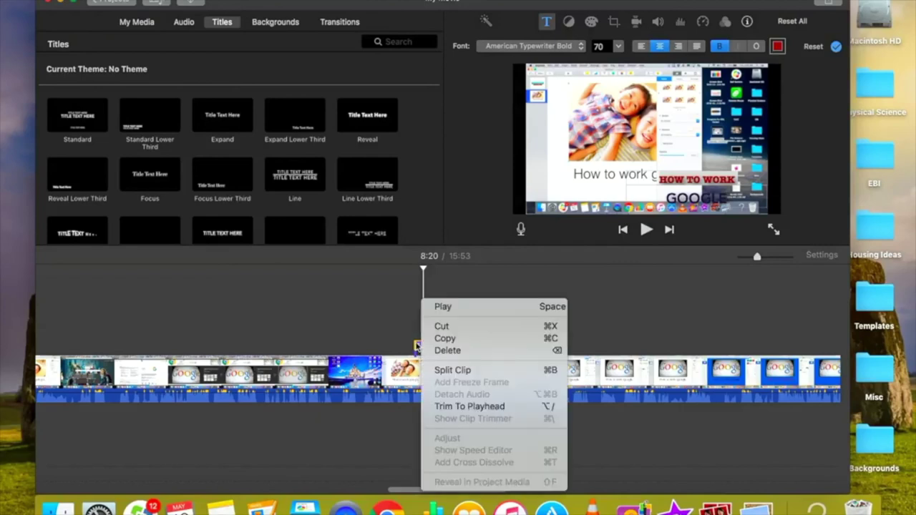
click(396, 337)
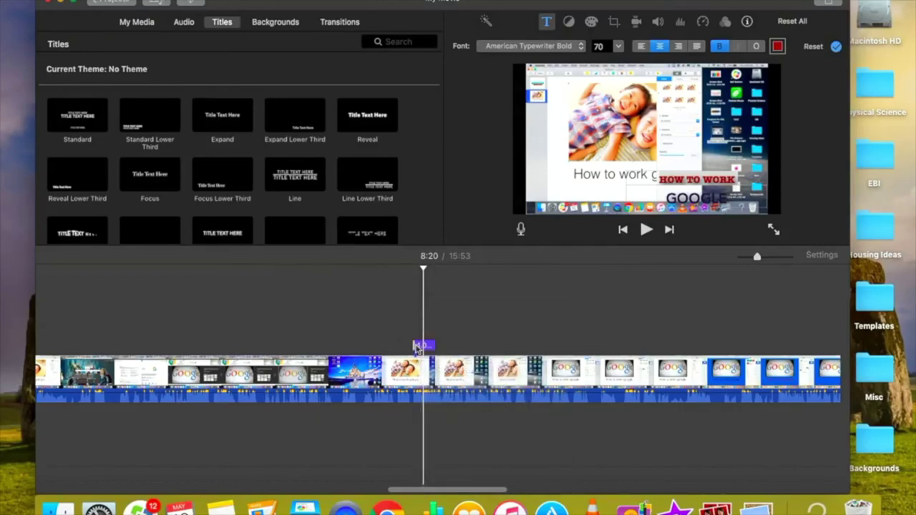
drag(416, 348, 353, 347)
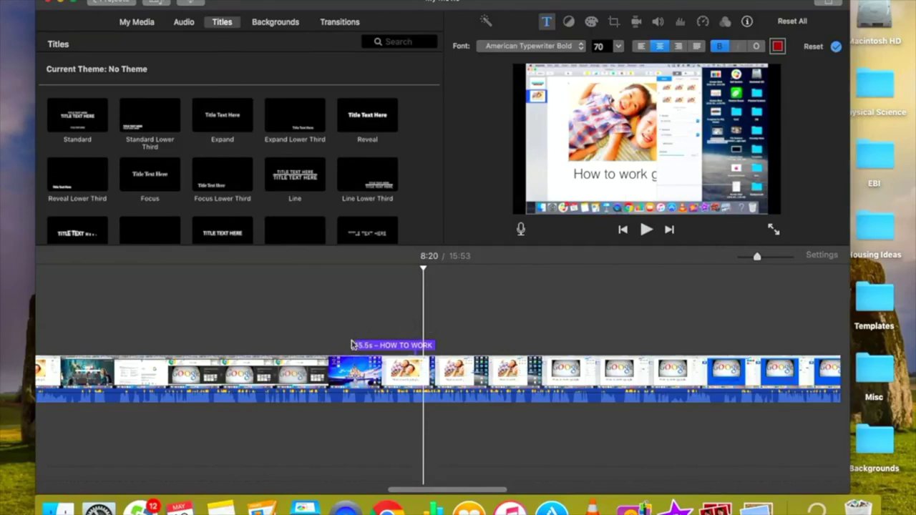
drag(349, 346, 408, 346)
click(418, 364)
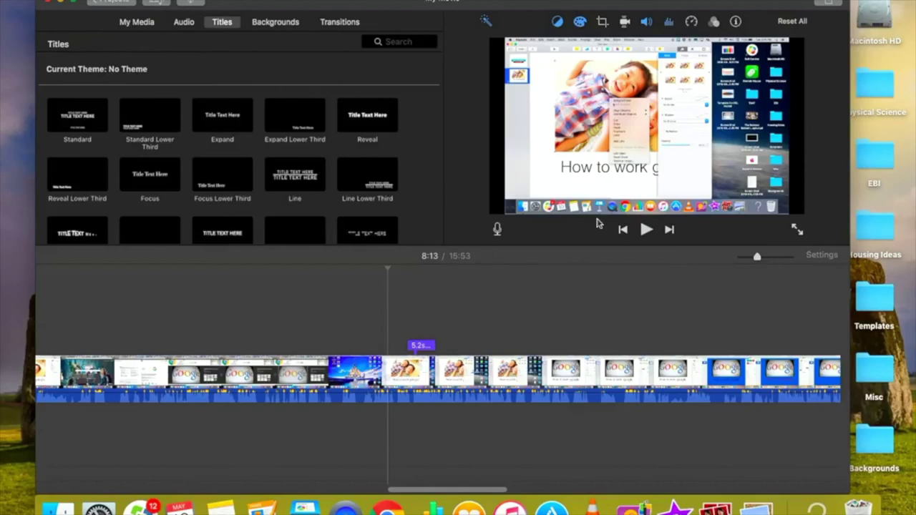
Add the Mr.K Beats song from iTunes as an audio clip beneath the video and shift it earlier in the timeline.
click(186, 26)
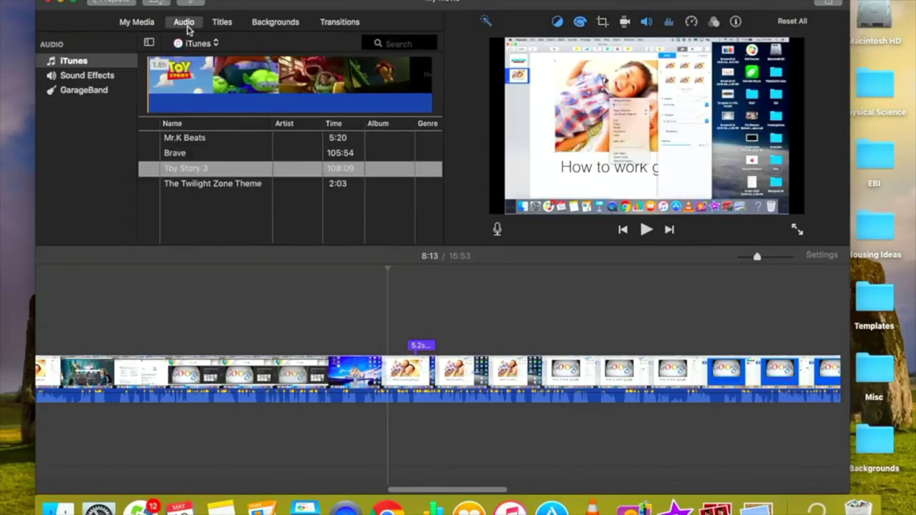
click(186, 139)
drag(185, 143, 205, 338)
mouse_move(179, 430)
mouse_down()
mouse_move(172, 454)
mouse_move(170, 438)
mouse_move(136, 436)
mouse_move(153, 417)
mouse_move(138, 335)
mouse_up()
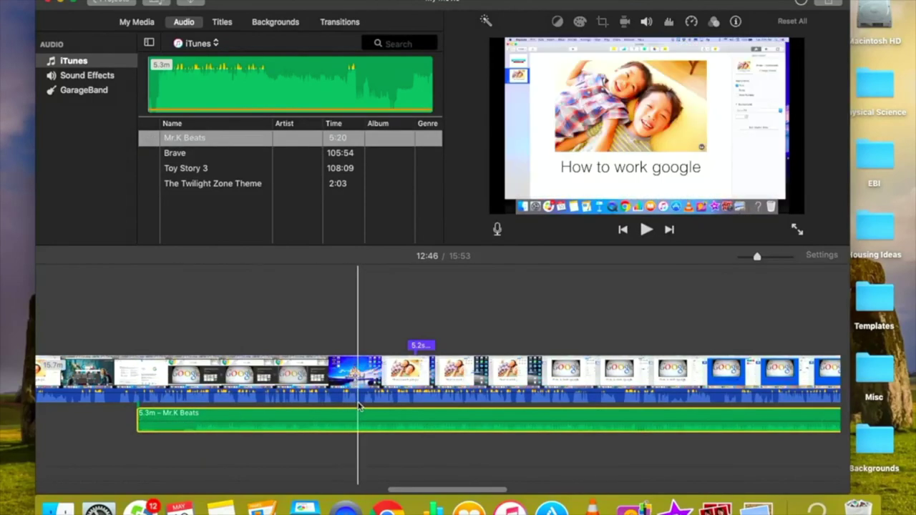
Play the video from just before the Mr.K Beats clip to hear the music with it, and stop playback.
click(126, 327)
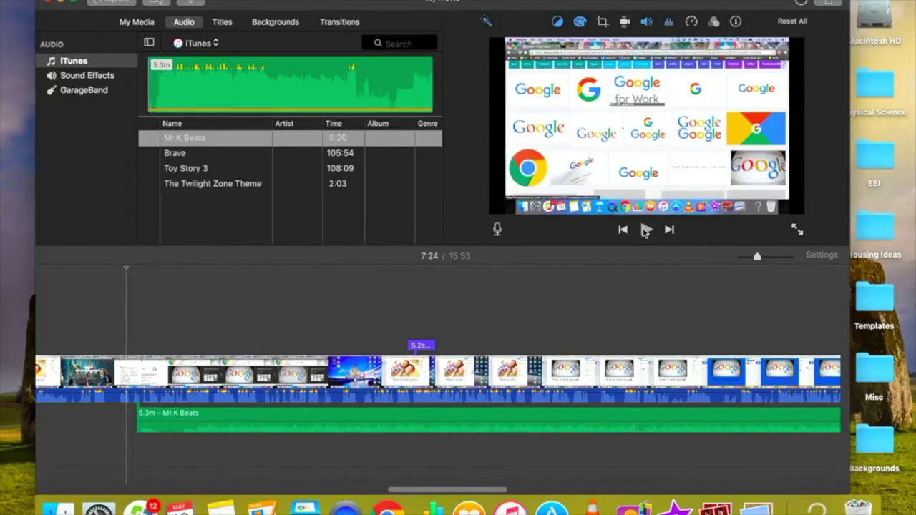
click(646, 230)
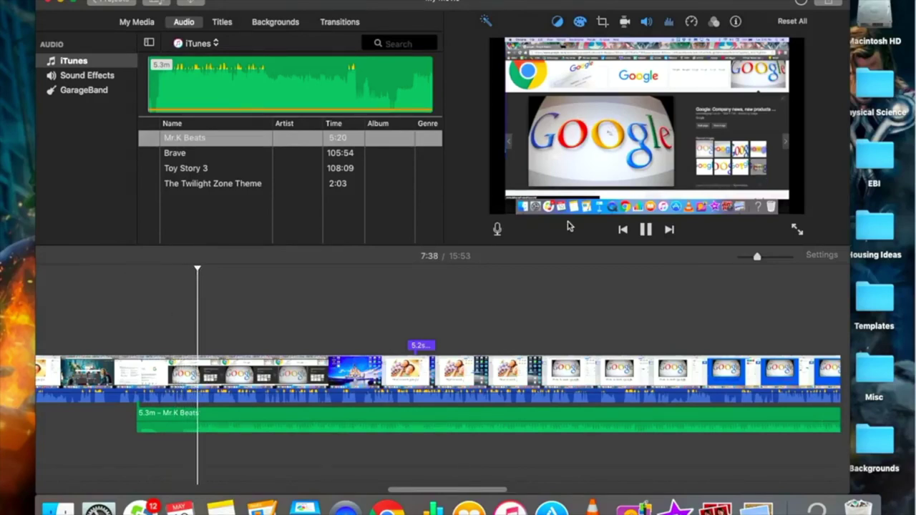
click(645, 230)
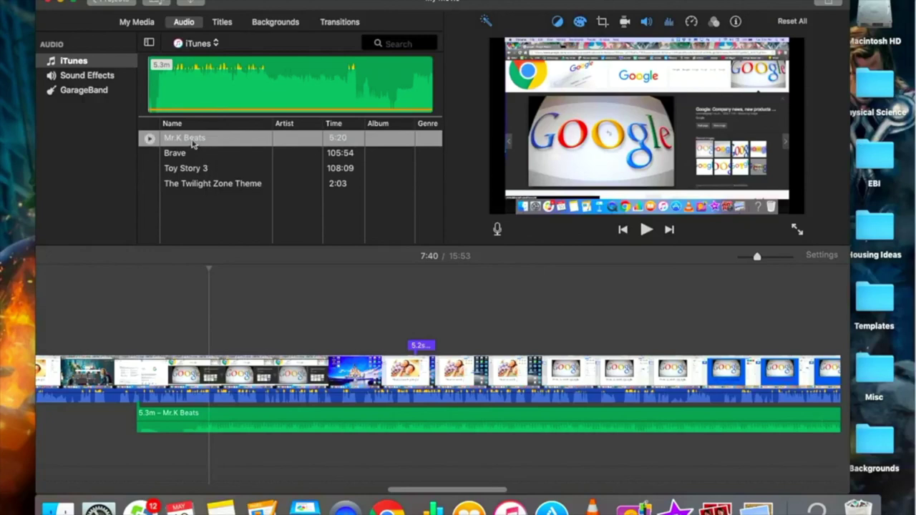
Delete the Mr.K Beats audio clip from the timeline.
click(192, 428)
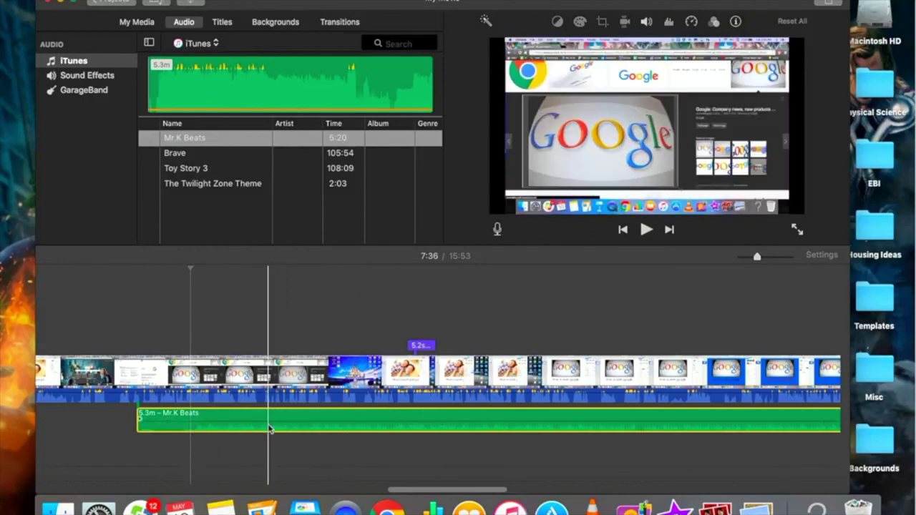
key(Delete)
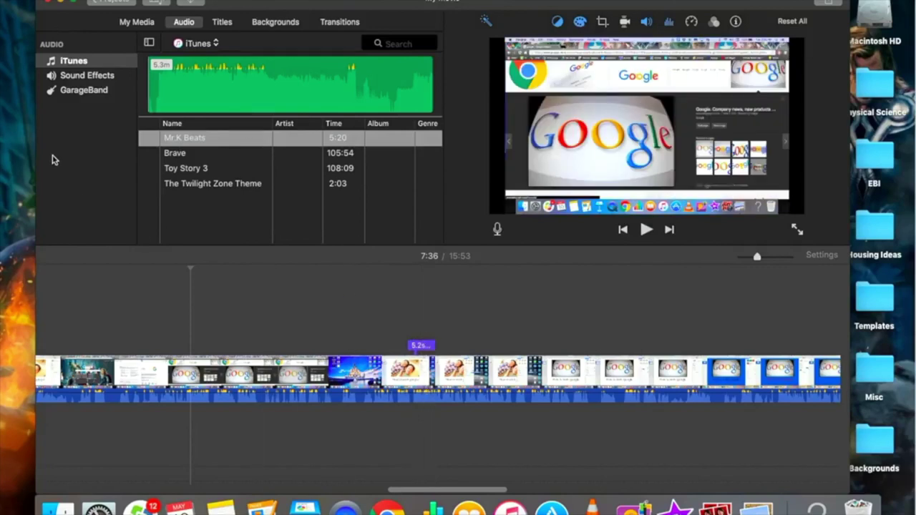
Move the project window aside and add the desktop's black screenshot image as a still after the last clip in the timeline.
click(146, 24)
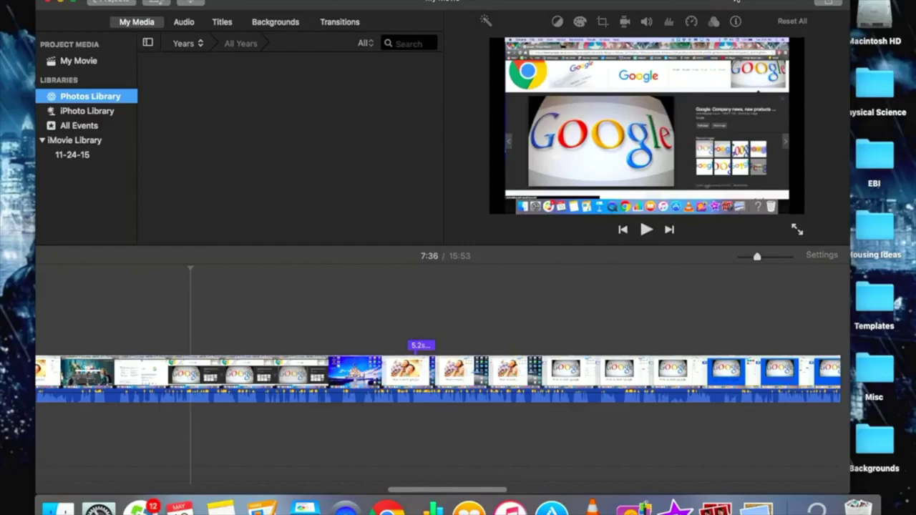
drag(737, 3, 669, 8)
scroll(520, 447, right, 10)
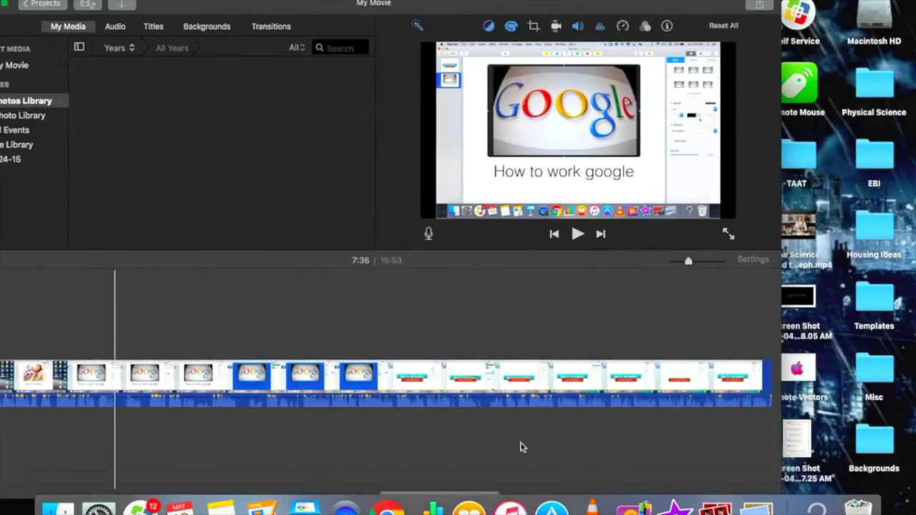
scroll(520, 446, left, 5)
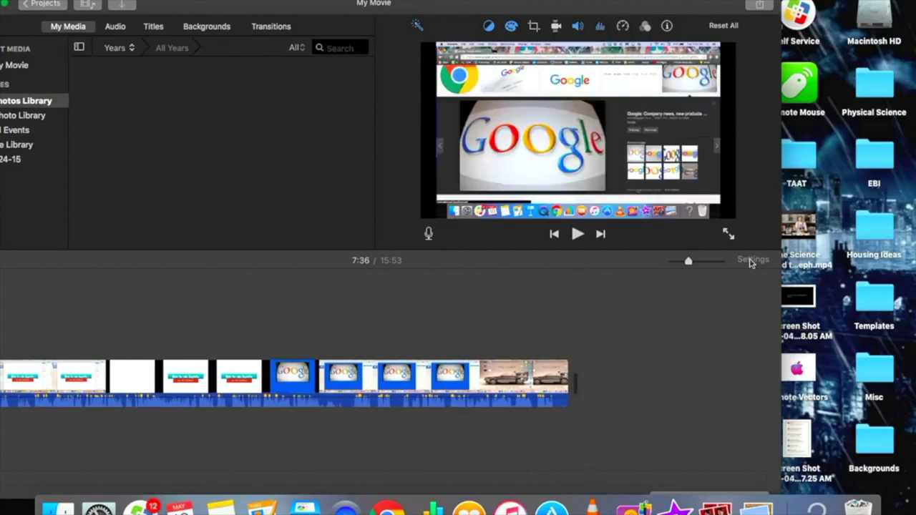
drag(801, 300, 645, 392)
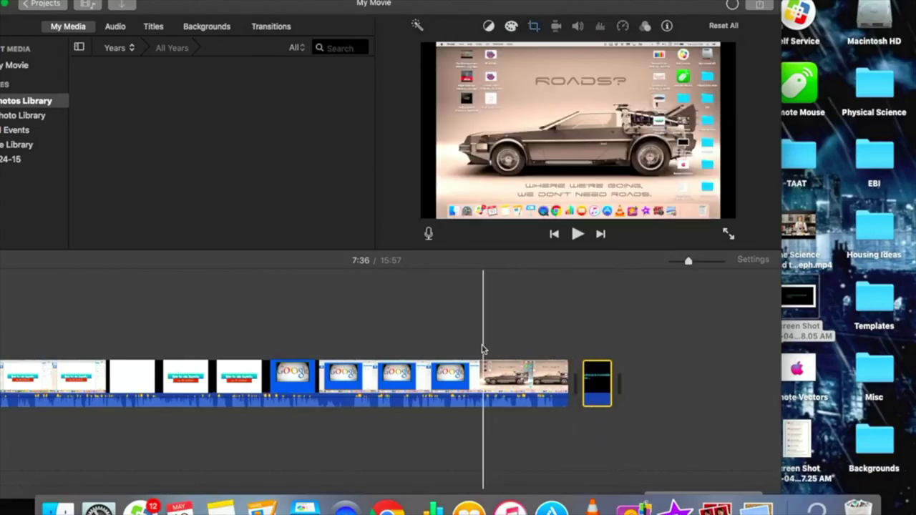
Play the movie from 15:42 near its end and mute the audio of the main video clip.
click(511, 350)
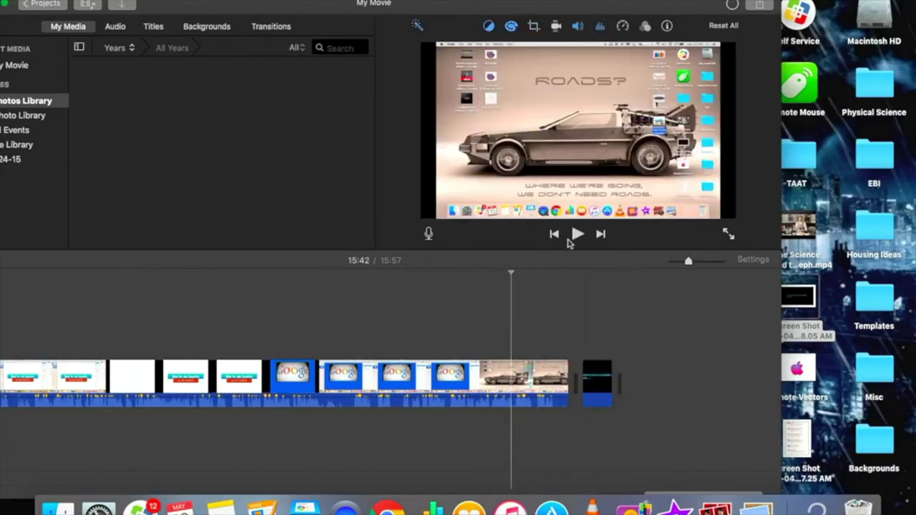
click(577, 236)
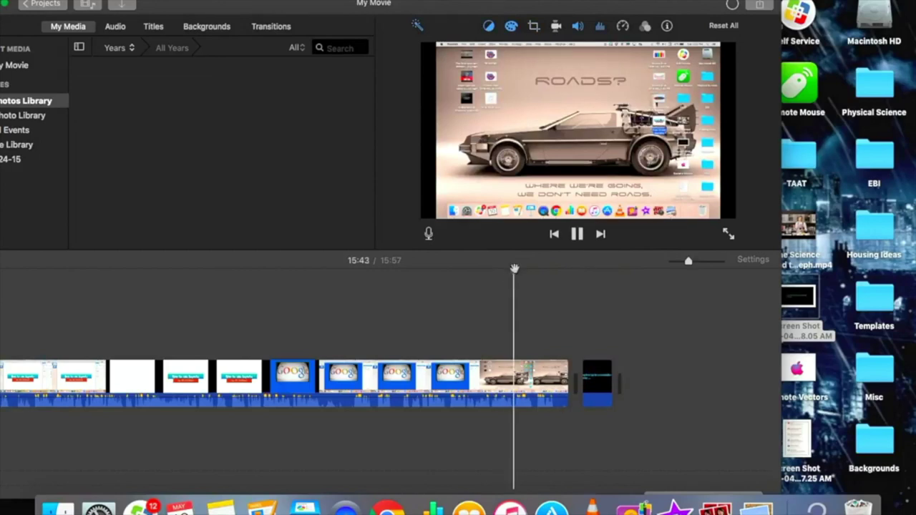
click(577, 25)
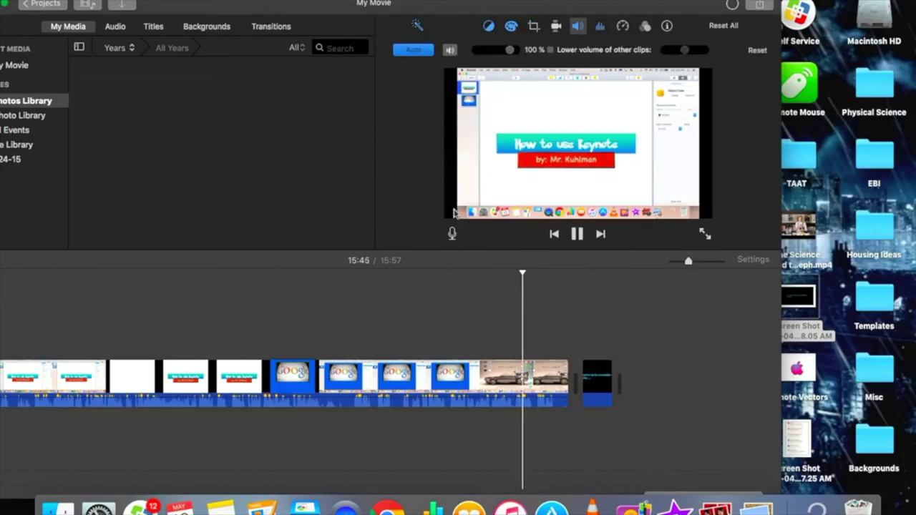
click(451, 50)
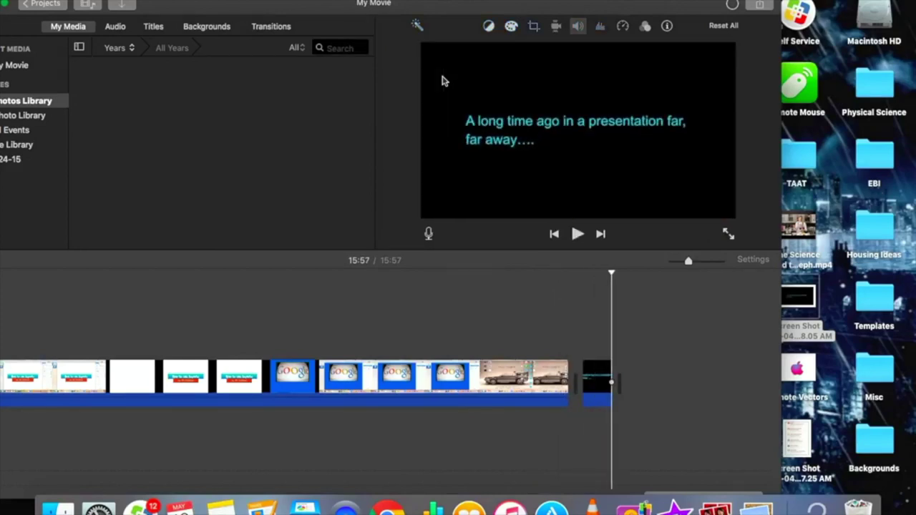
Extend the end edge of the still image after the video until the whole project runs about 16:09.
right_click(608, 382)
click(559, 323)
click(608, 381)
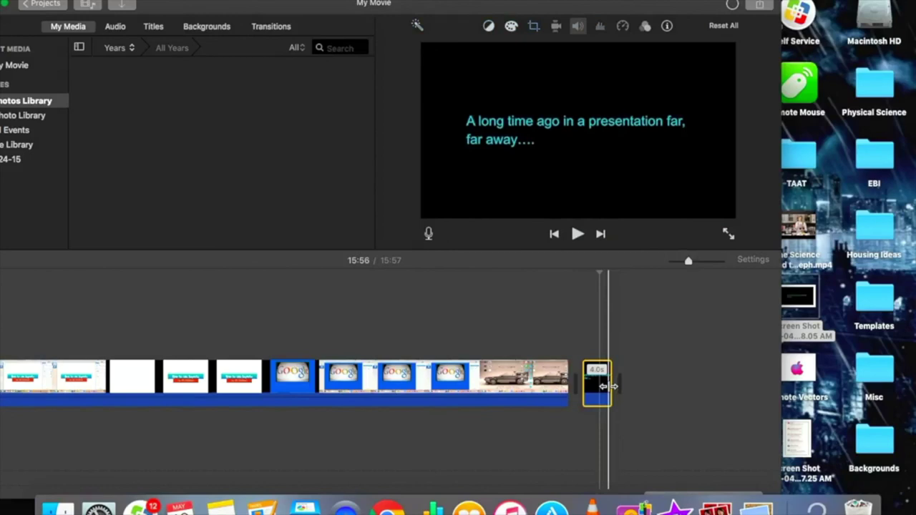
drag(609, 381, 679, 391)
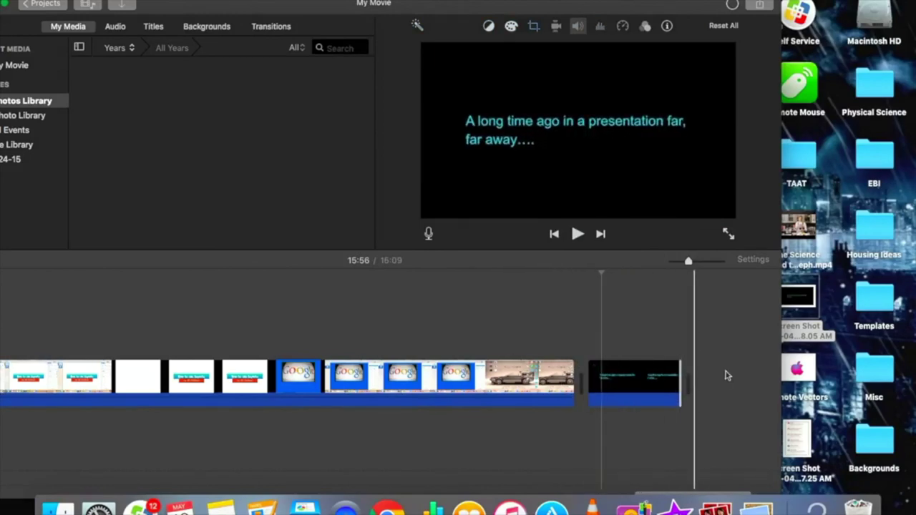
Move the project window back over the desktop and export the movie as a file with Add to Theater enabled.
drag(374, 2, 465, 0)
drag(290, 0, 292, 2)
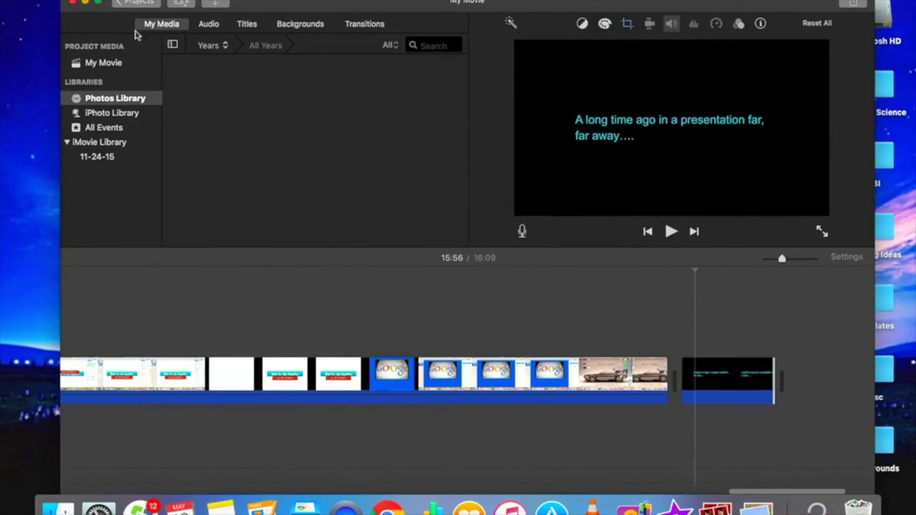
click(852, 6)
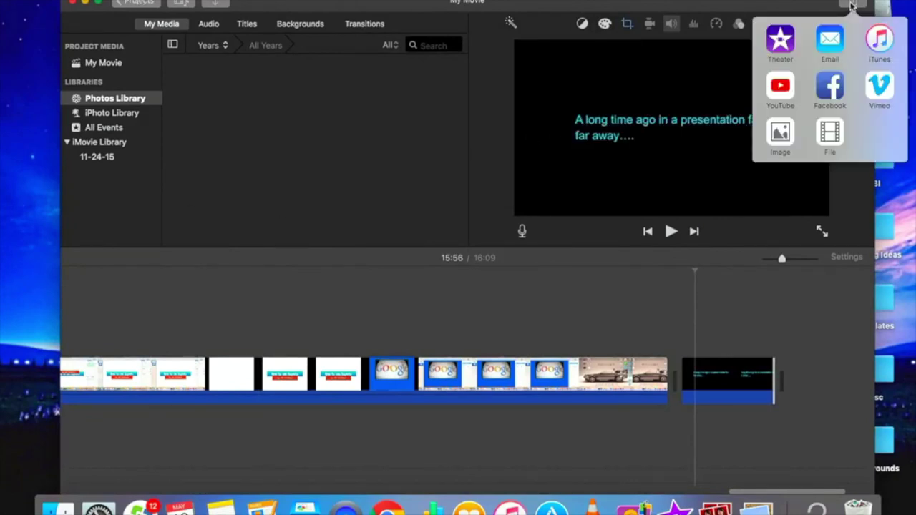
click(825, 138)
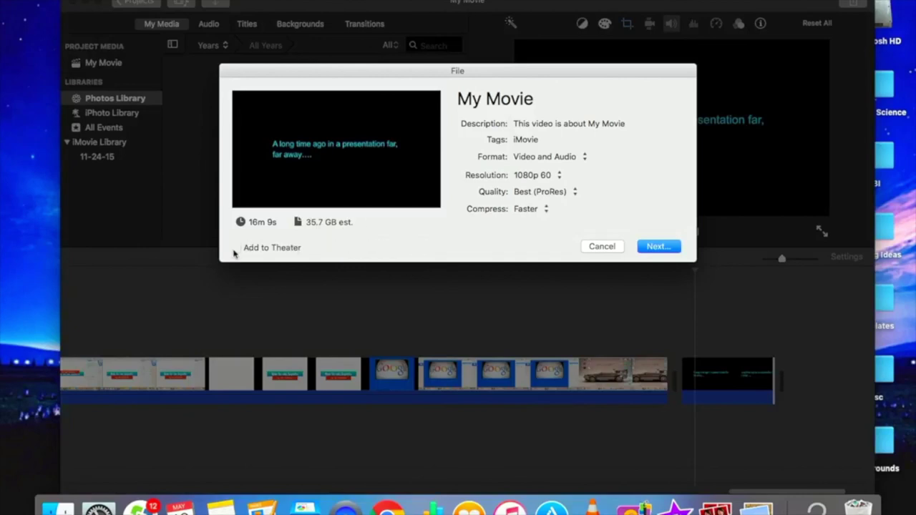
click(666, 247)
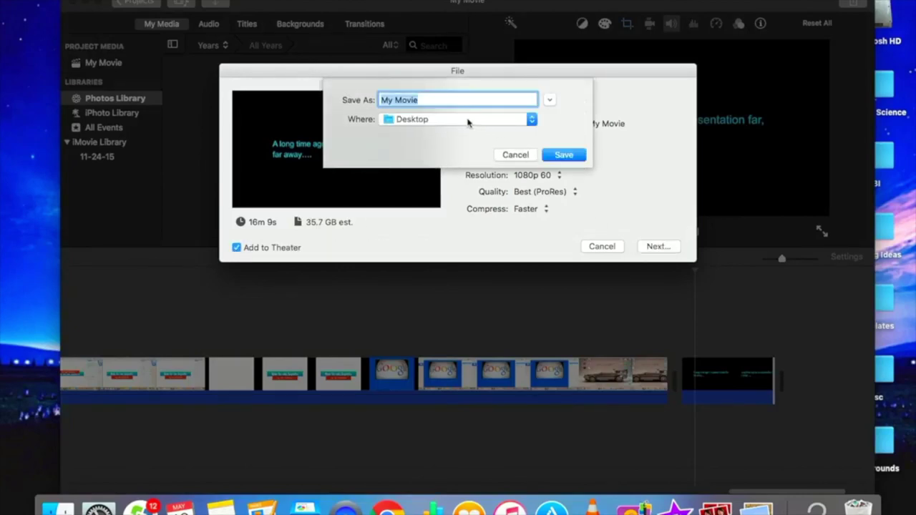
Save the exported file to the Desktop as "how to make a keynot" and add the movie to Theater on this computer.
key(BackSpace)
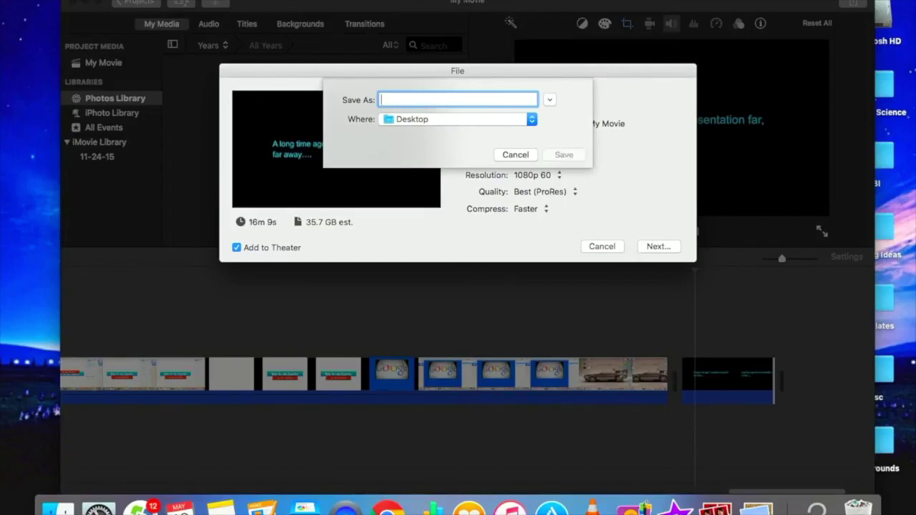
text(how to make a)
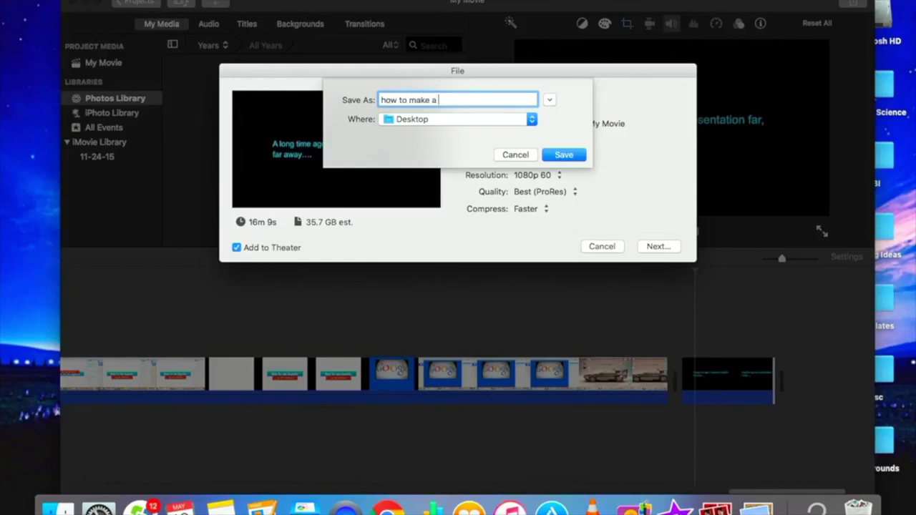
text( keynot)
key(Return)
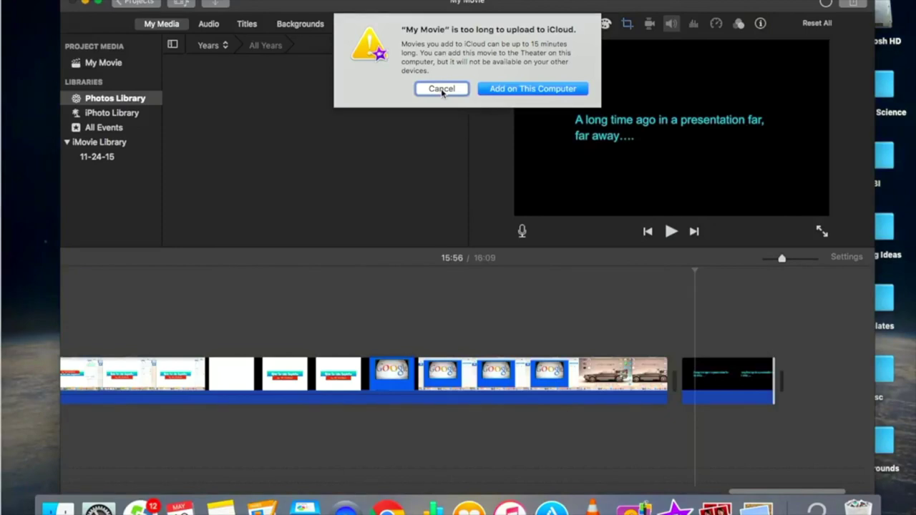
click(510, 89)
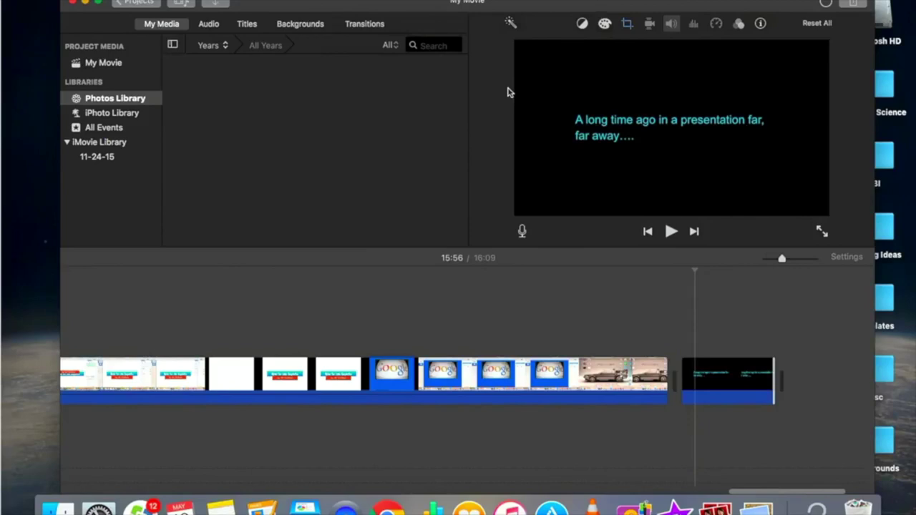